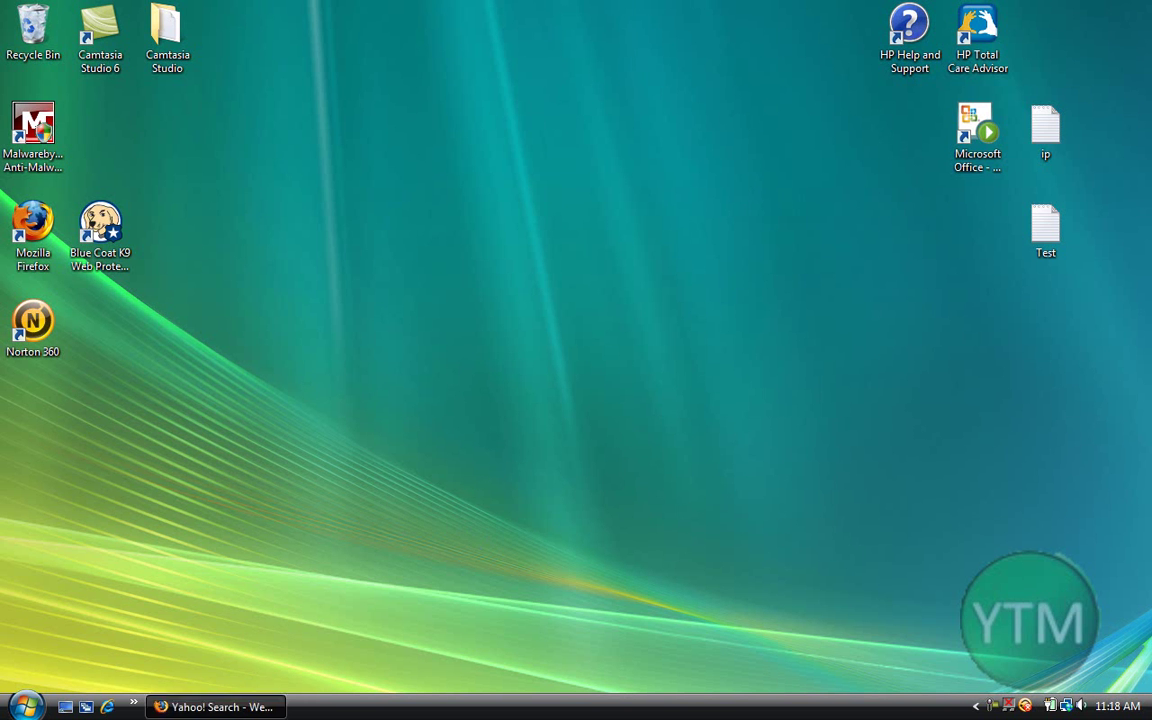
- Switch to the open Firefox window and run a Yahoo web search for "free jackpot csh"
left_click(215, 706)
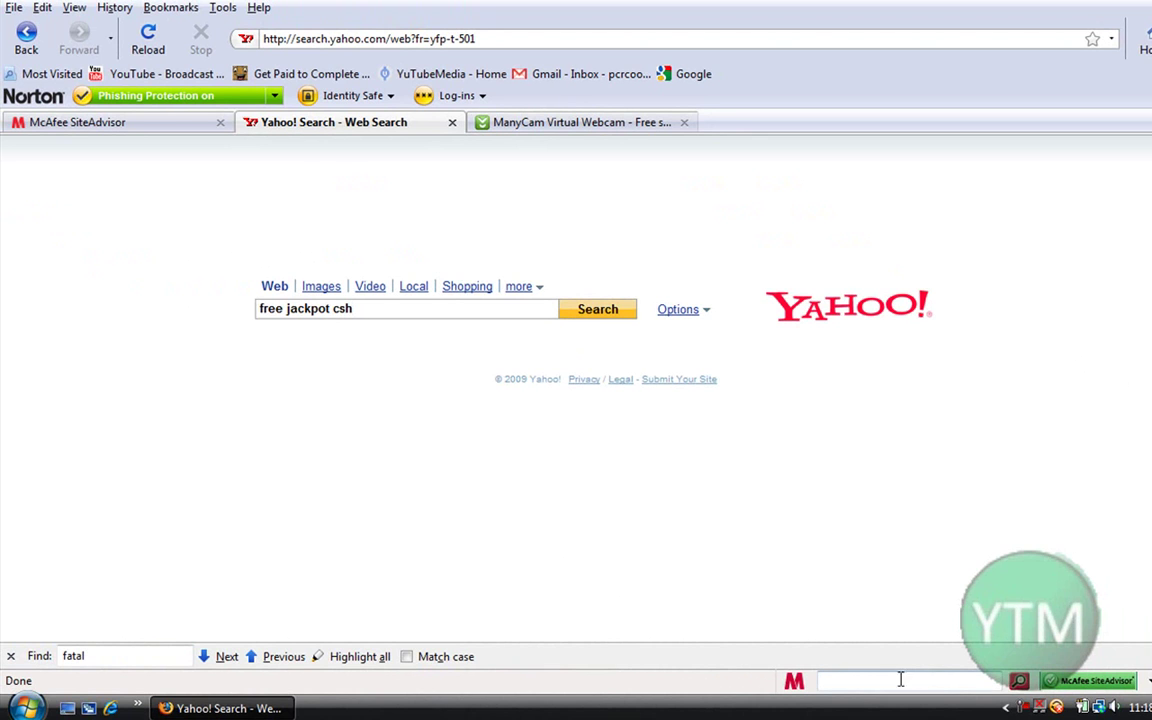
left_click(594, 318)
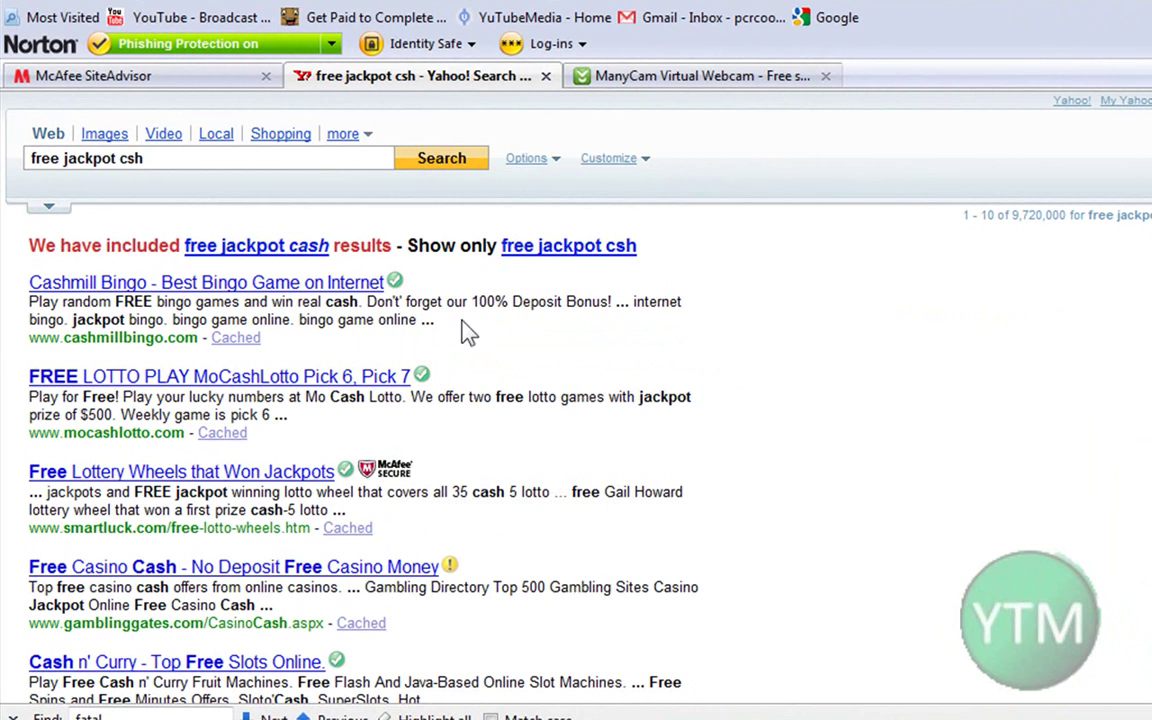
- Examine the McAfee SiteAdvisor rating icon legend, including the Warning, Caution, Safe and McAfee SECURE descriptions
left_click(150, 78)
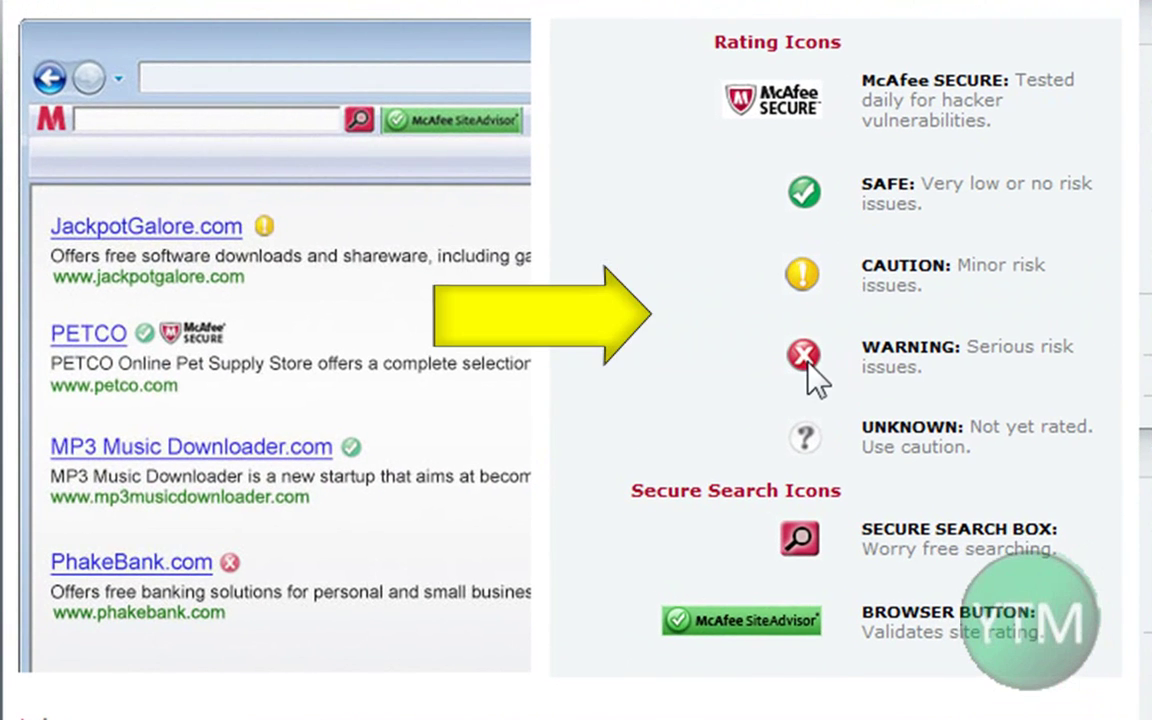
left_click_drag(951, 347, 961, 347)
left_click_drag(862, 265, 932, 266)
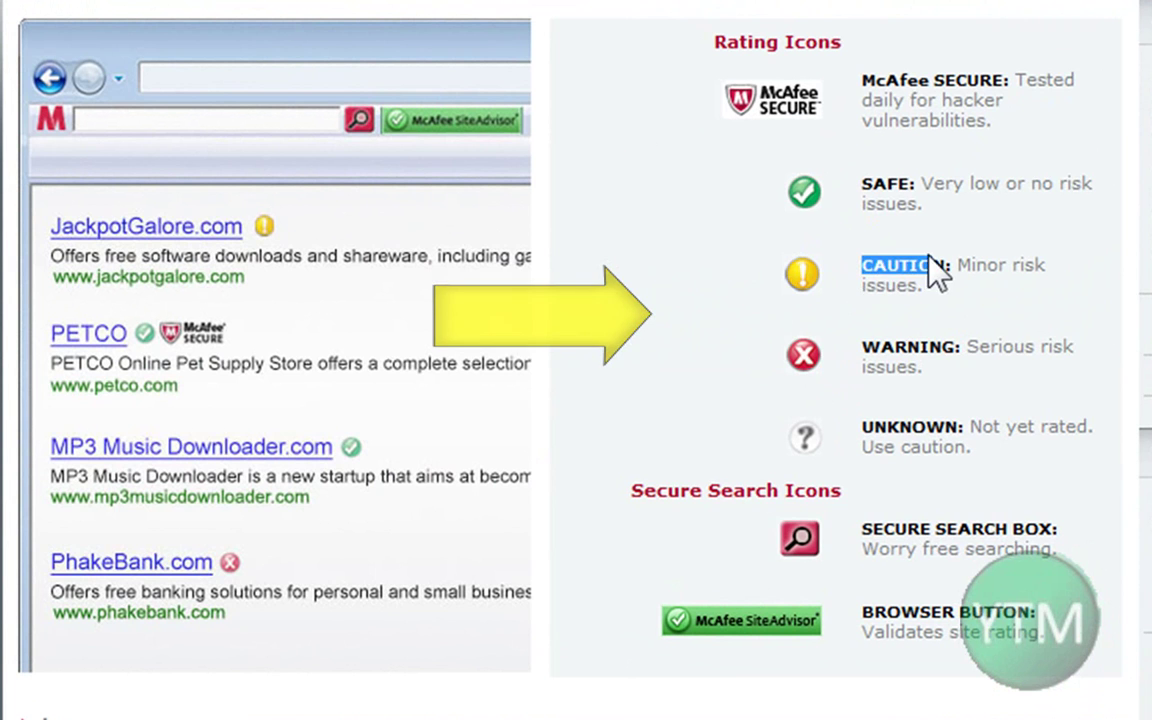
left_click(947, 282)
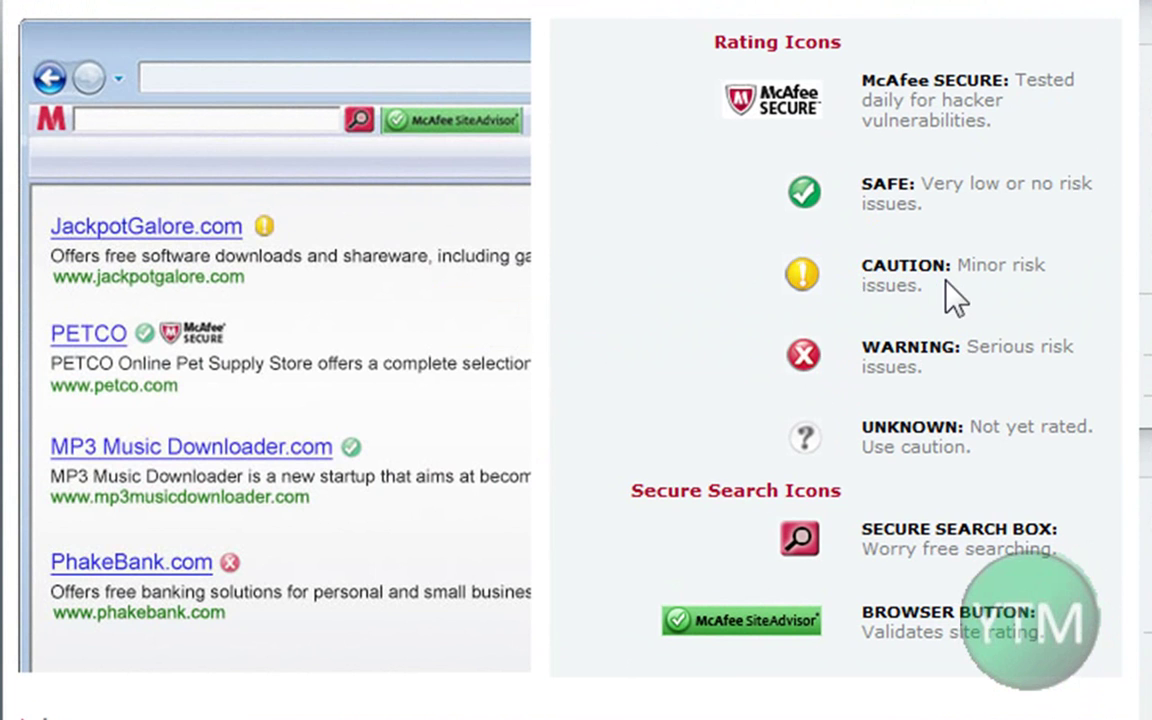
left_click_drag(862, 190, 928, 186)
left_click(845, 150)
left_click_drag(985, 82, 926, 118)
left_click(926, 115)
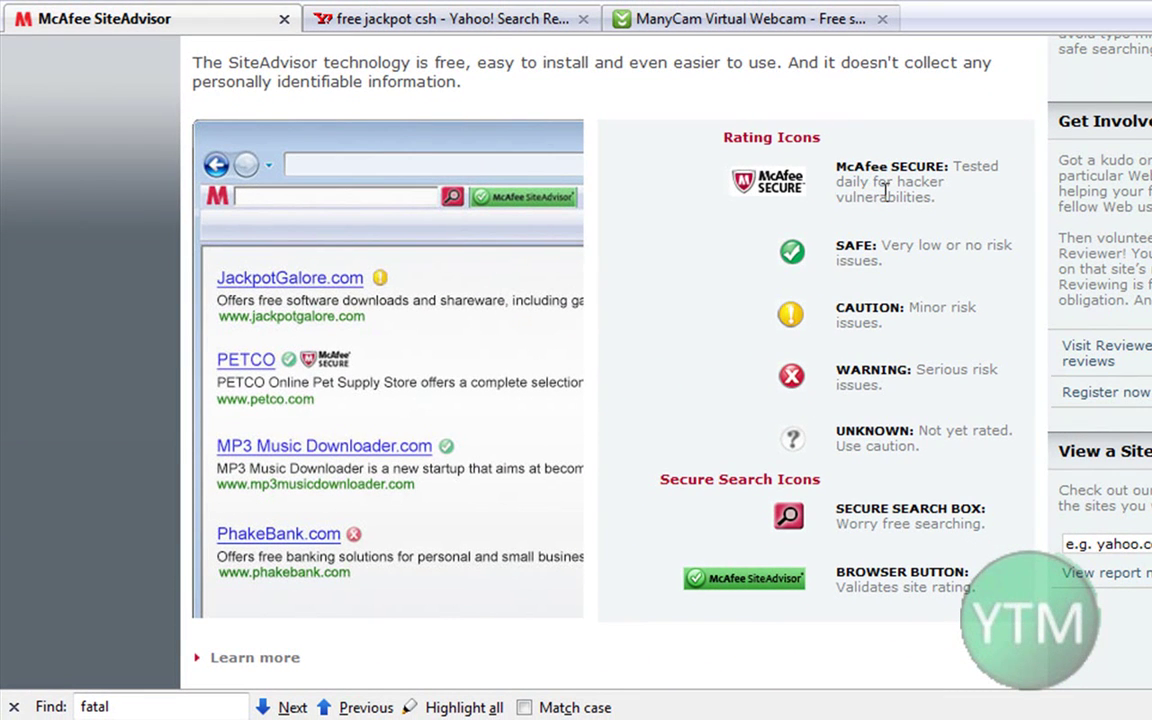
- Return to the Yahoo results and inspect the SiteAdvisor ratings, including the details for the Free Casino Cash result
left_click(455, 20)
scroll(510, 285, "down", 1)
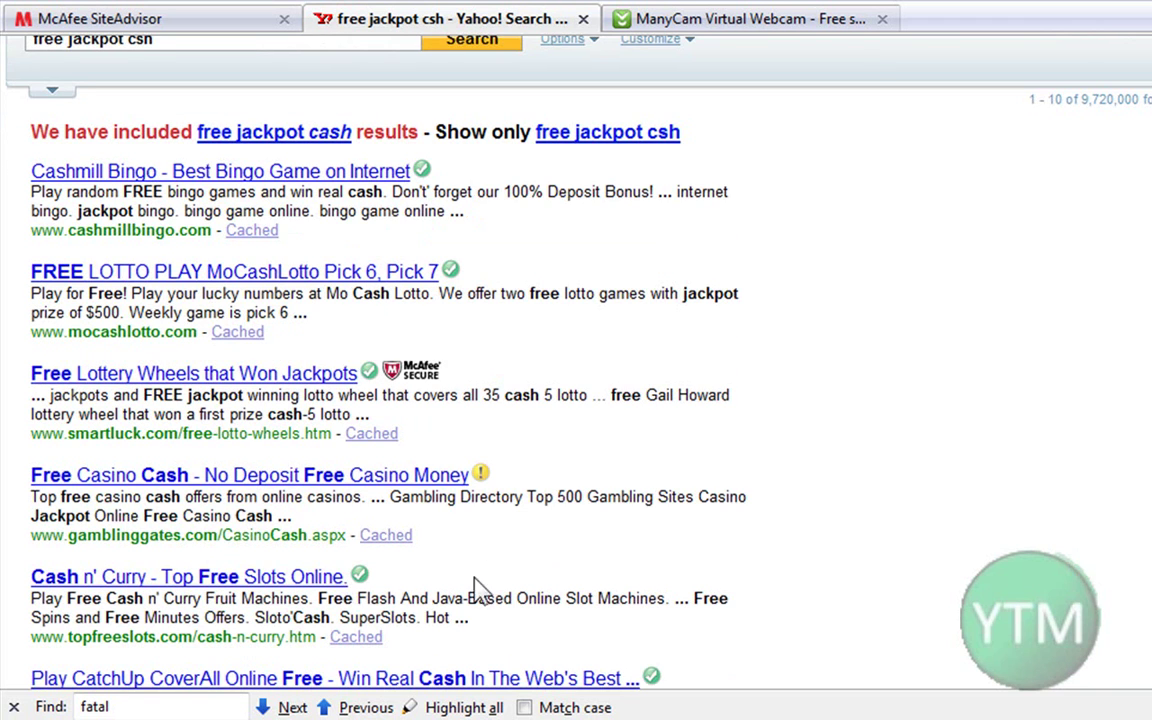
mouse_move(480, 478)
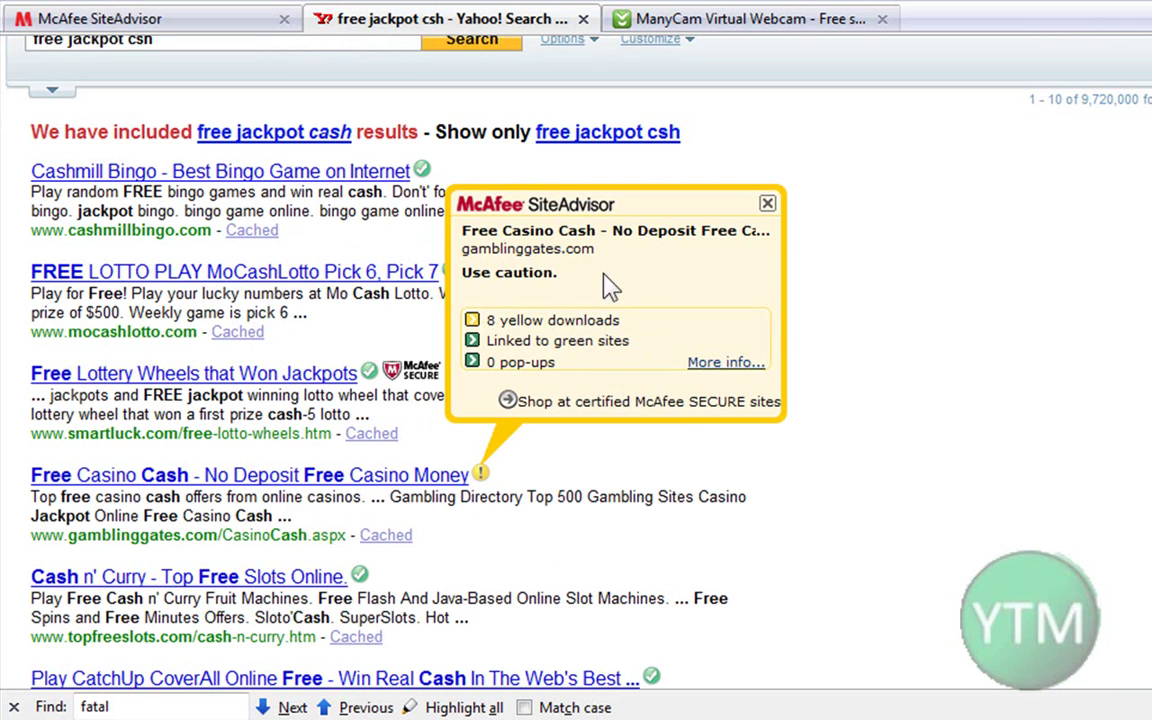
mouse_move(396, 375)
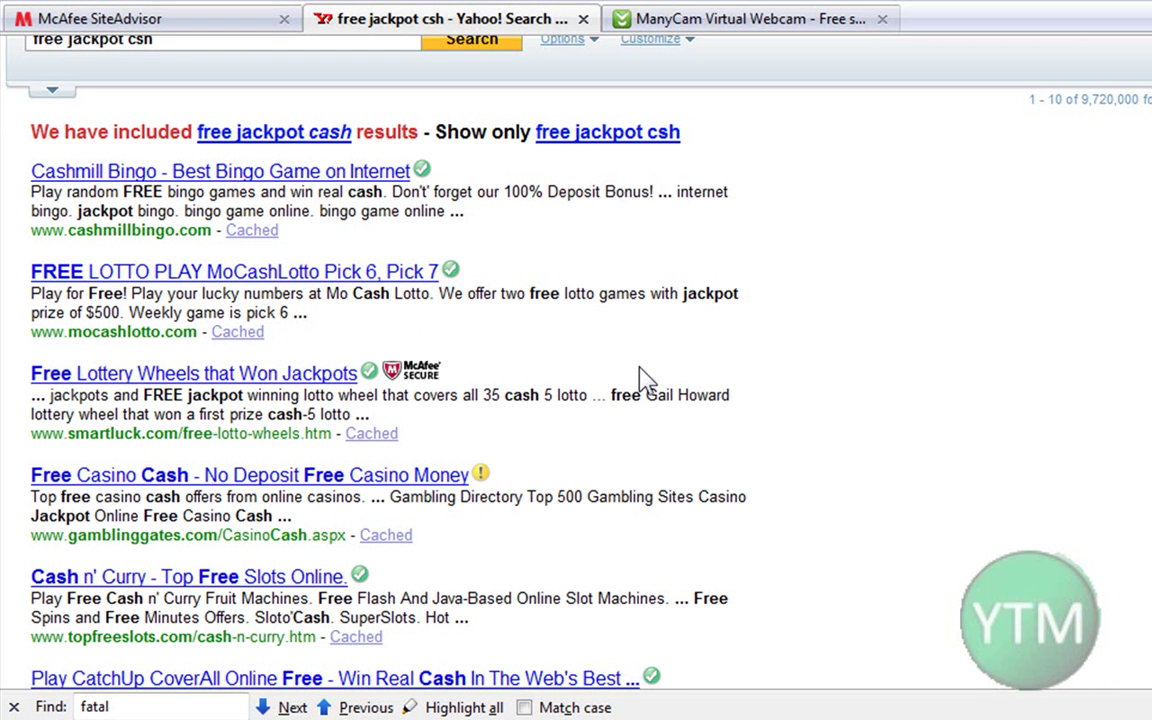
scroll(645, 378, "down", 10)
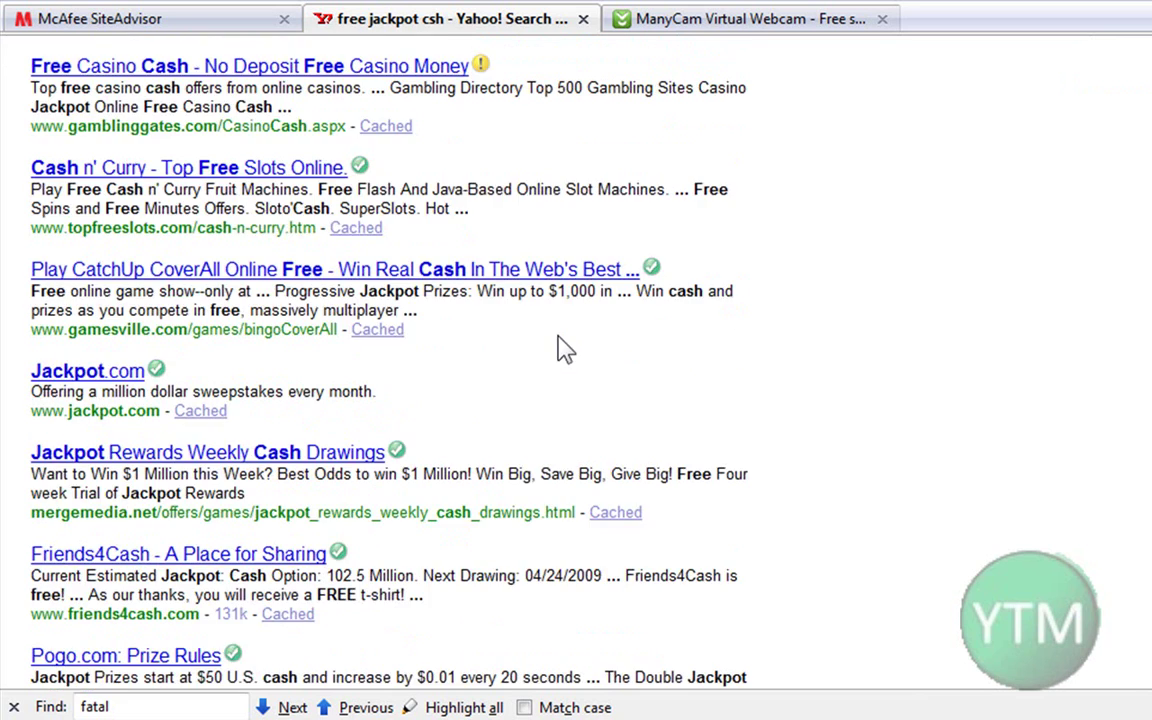
scroll(360, 440, "up", 8)
scroll(321, 462, "up", 4)
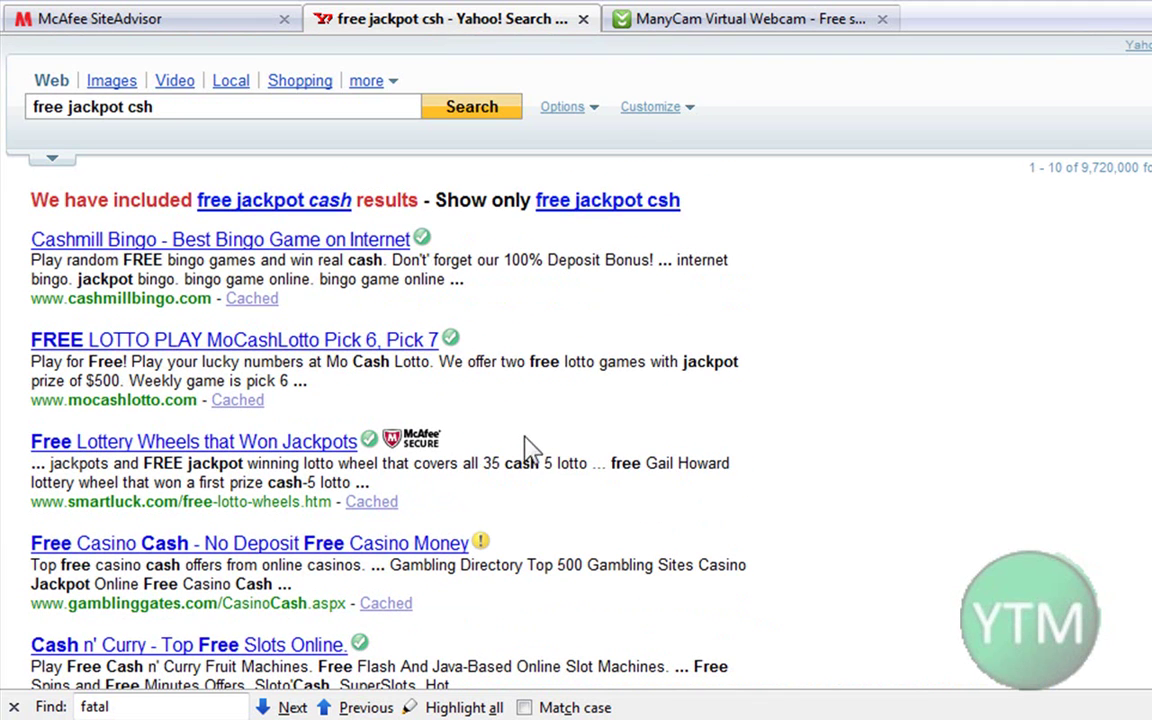
mouse_move(481, 545)
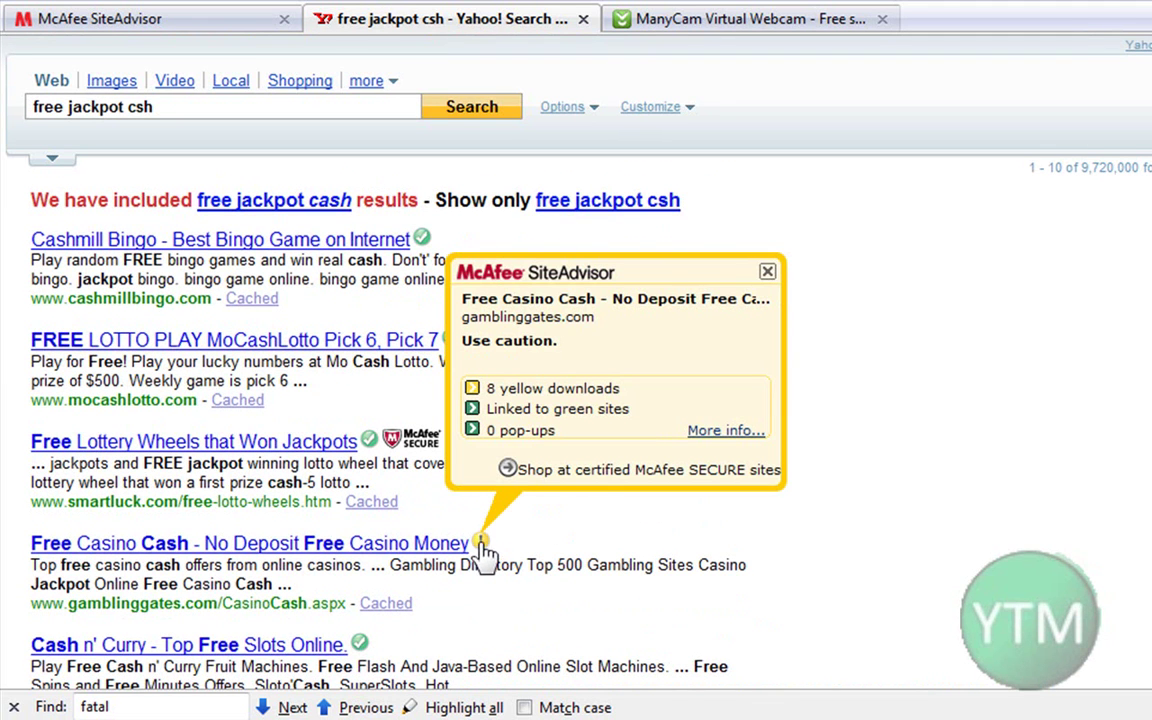
- Compare the SiteAdvisor legend page with the Yahoo results and check the SiteAdvisor browser button's rating for the page
left_click(180, 18)
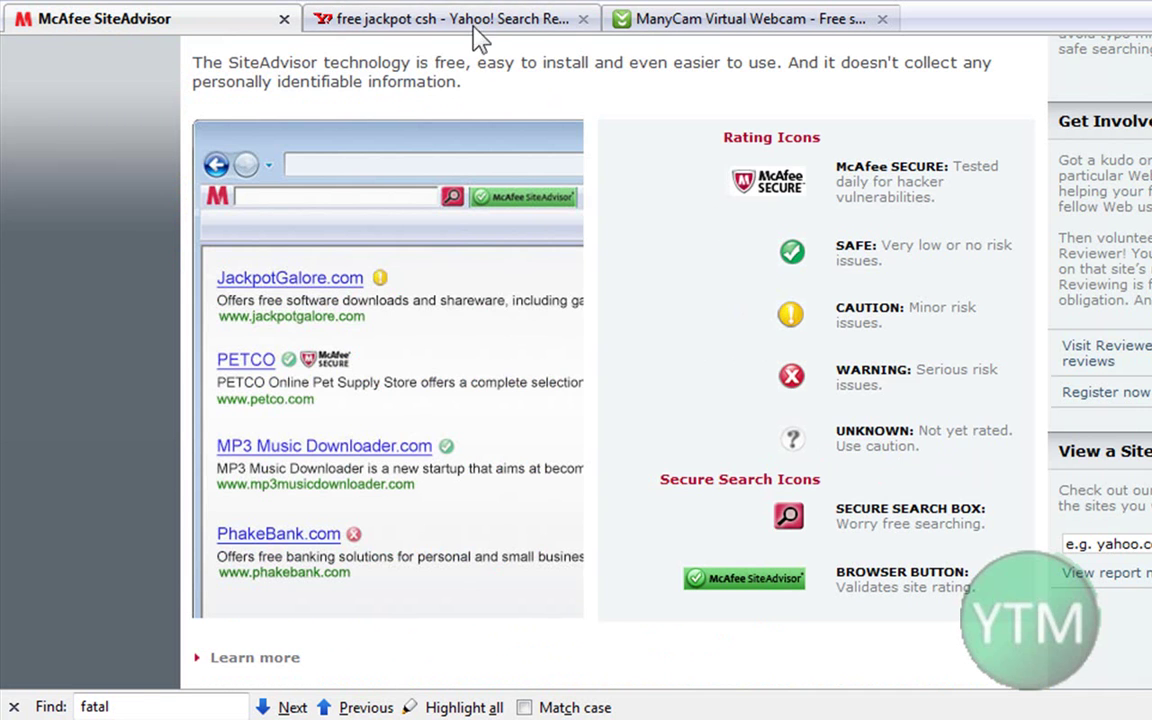
left_click(440, 20)
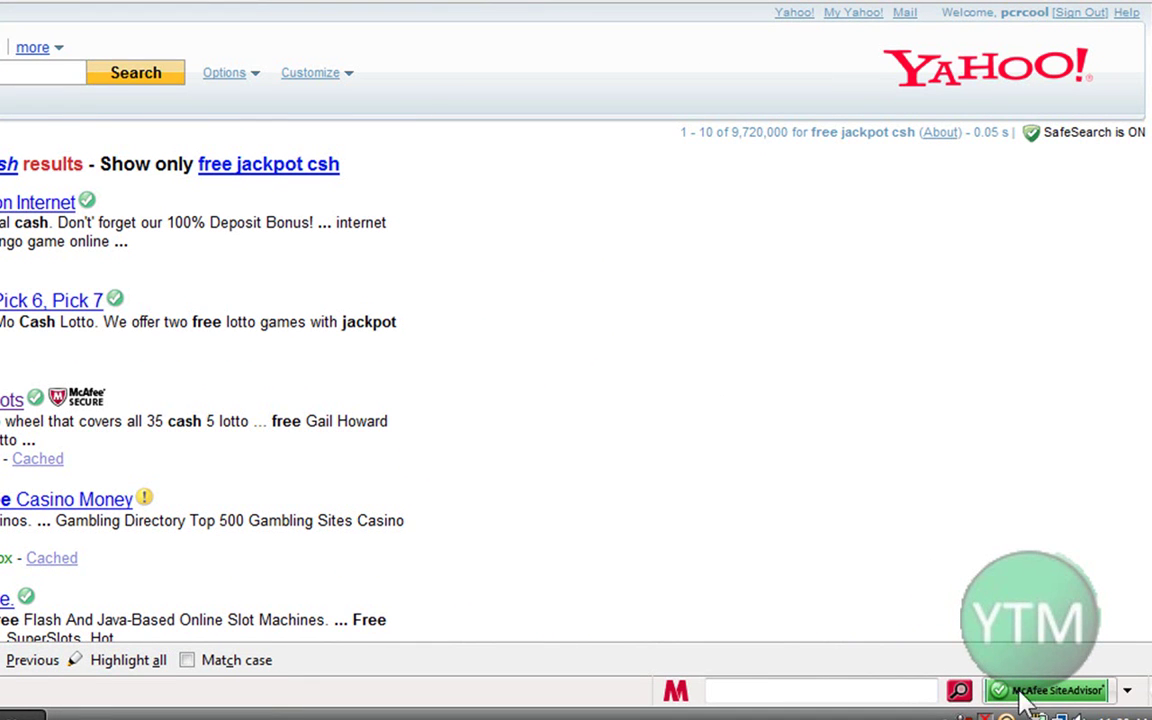
mouse_move(1110, 690)
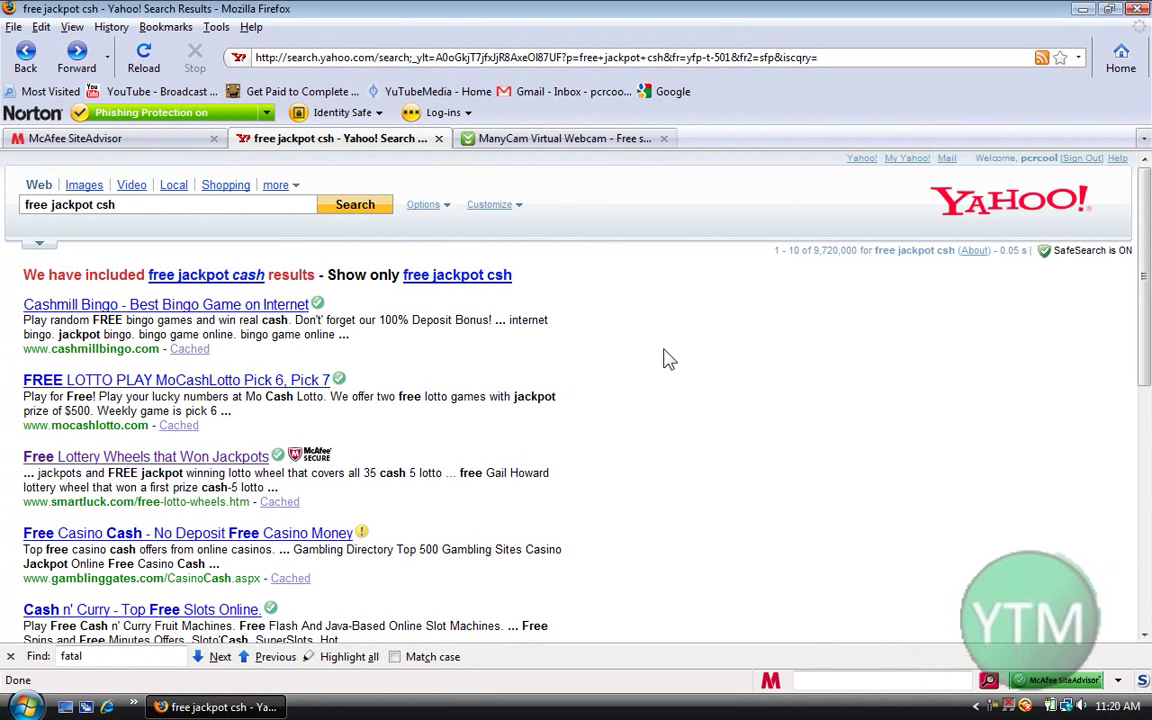
left_click(175, 136)
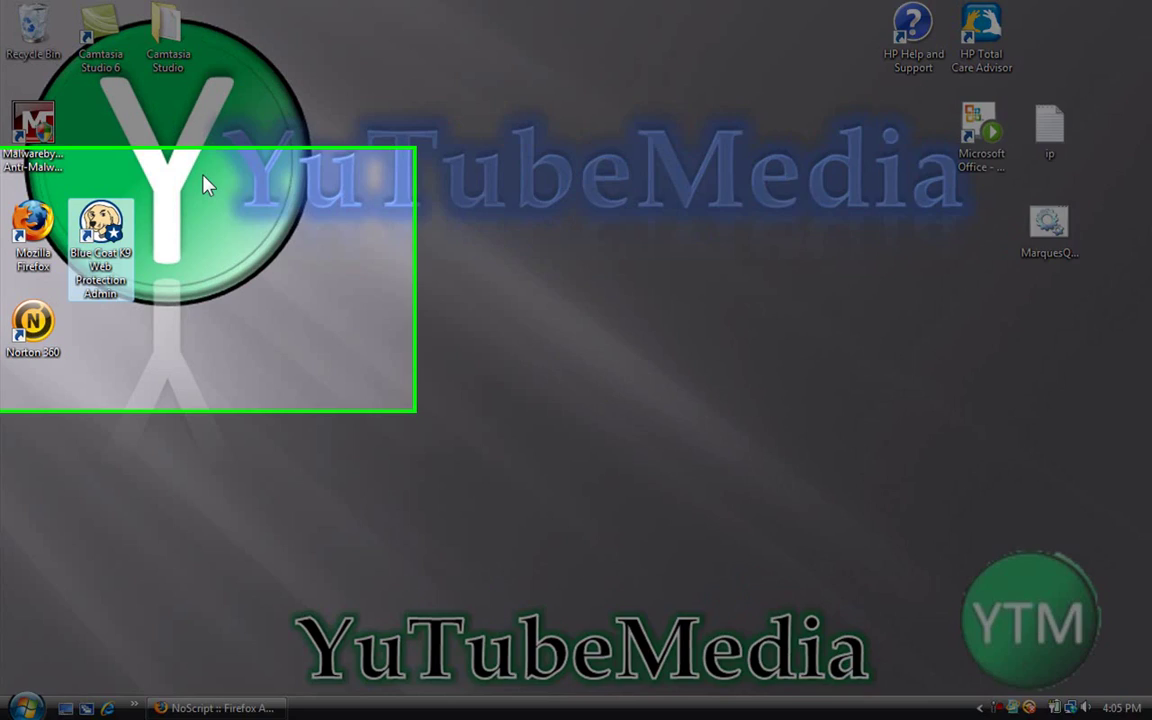
- Open the Blue Coat K9 Web Protection Admin page from its desktop shortcut
left_click_drag(200, 185, 63, 323)
left_click(458, 509)
left_click(303, 329)
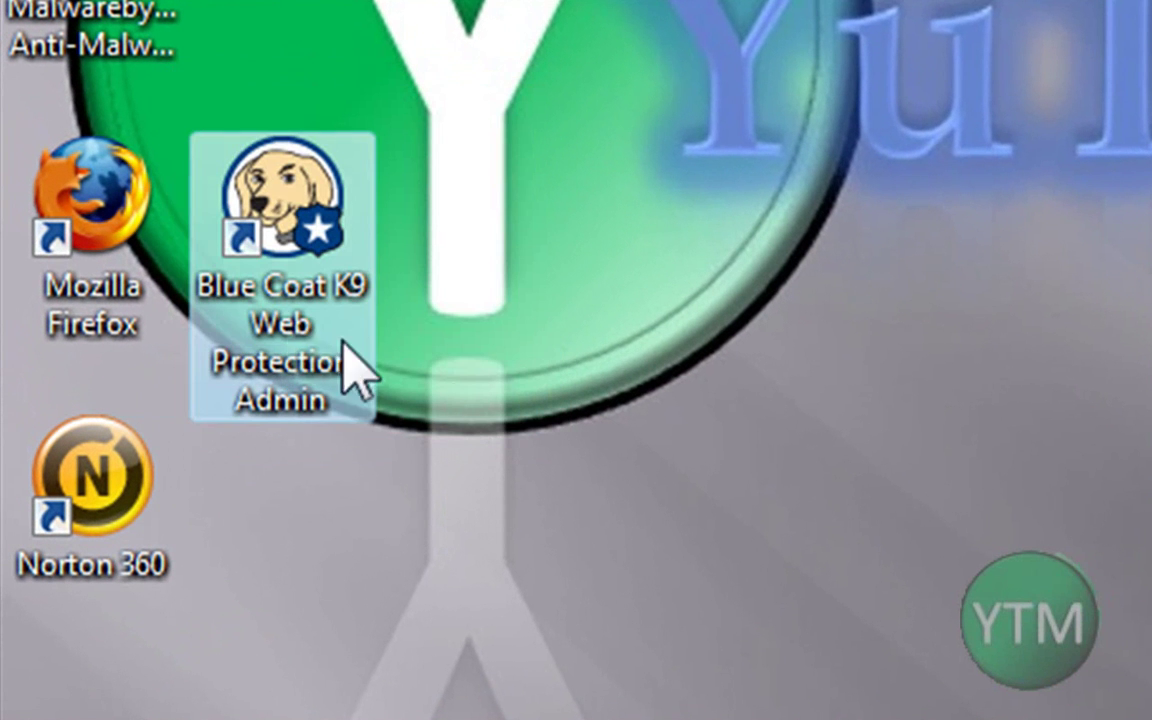
left_click(464, 32)
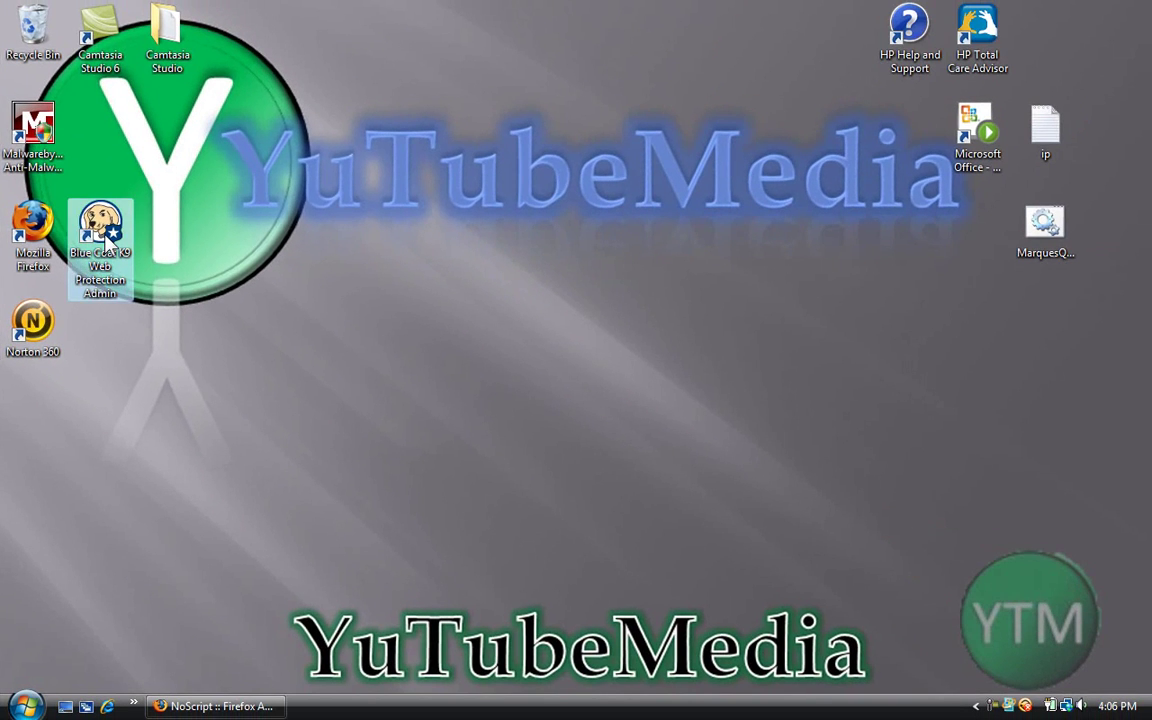
double_click(105, 235)
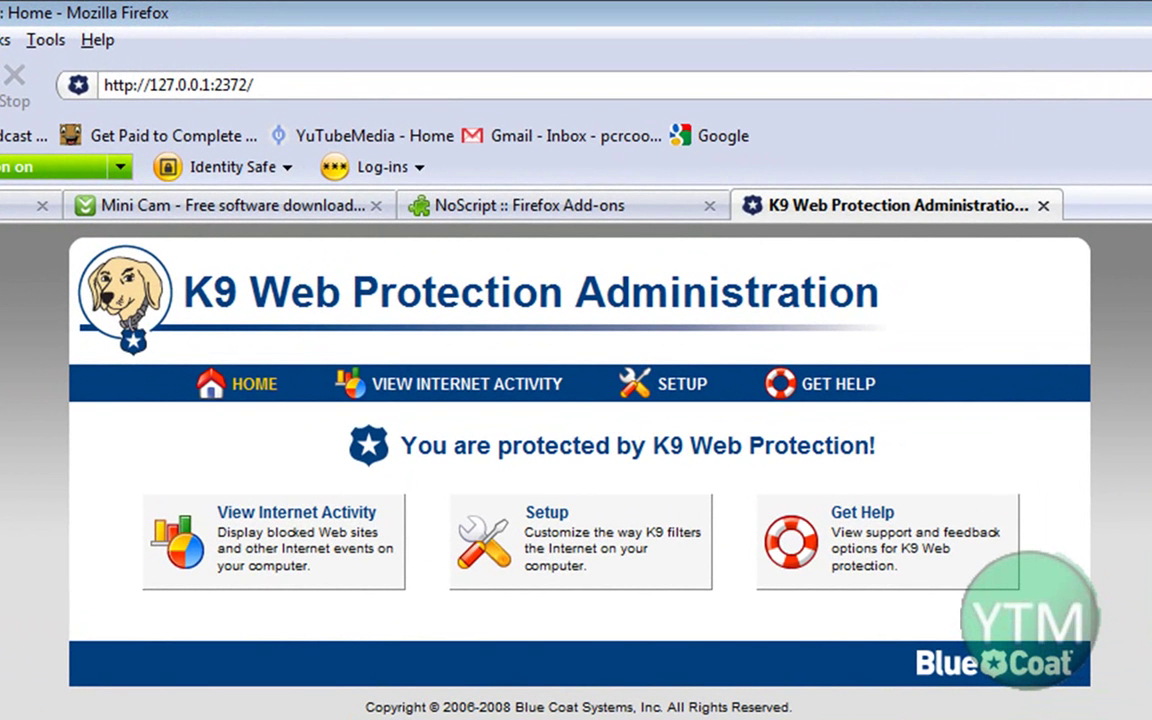
- Open the K9 Setup section, logging in with the K9 administrator password
left_click(591, 542)
type("*******")
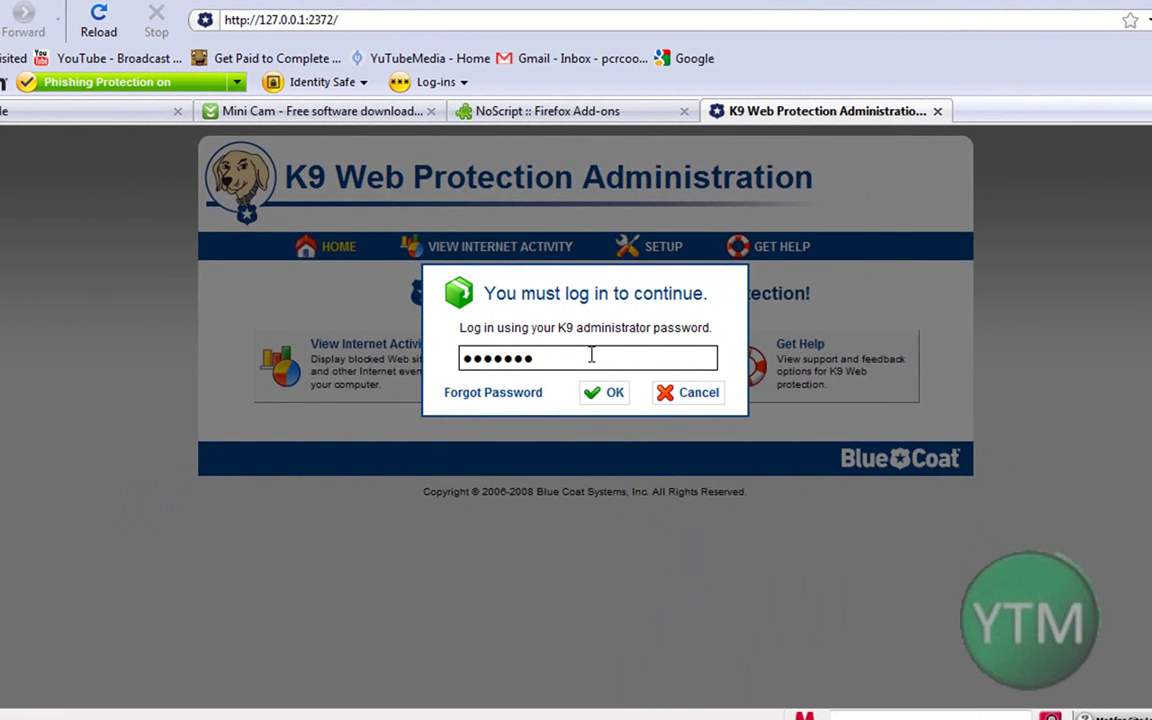
key("Return")
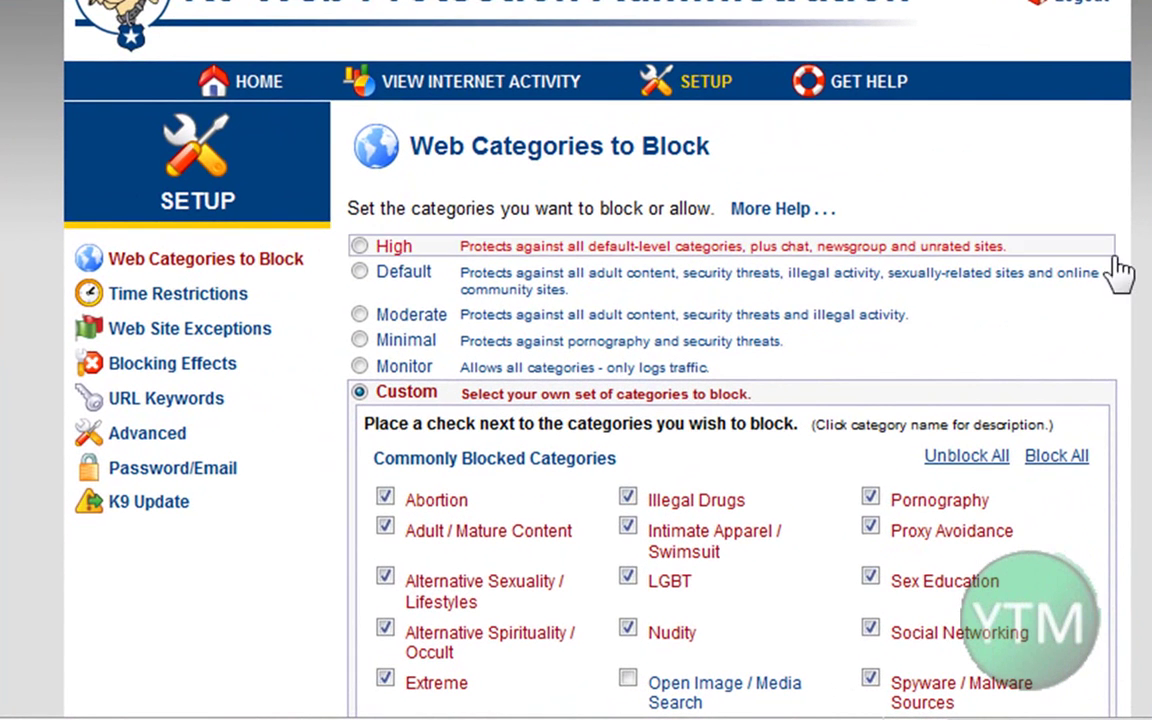
- Review the Web Categories to Block page and the Advanced K9 settings
left_click_drag(466, 147, 707, 147)
left_click(648, 146)
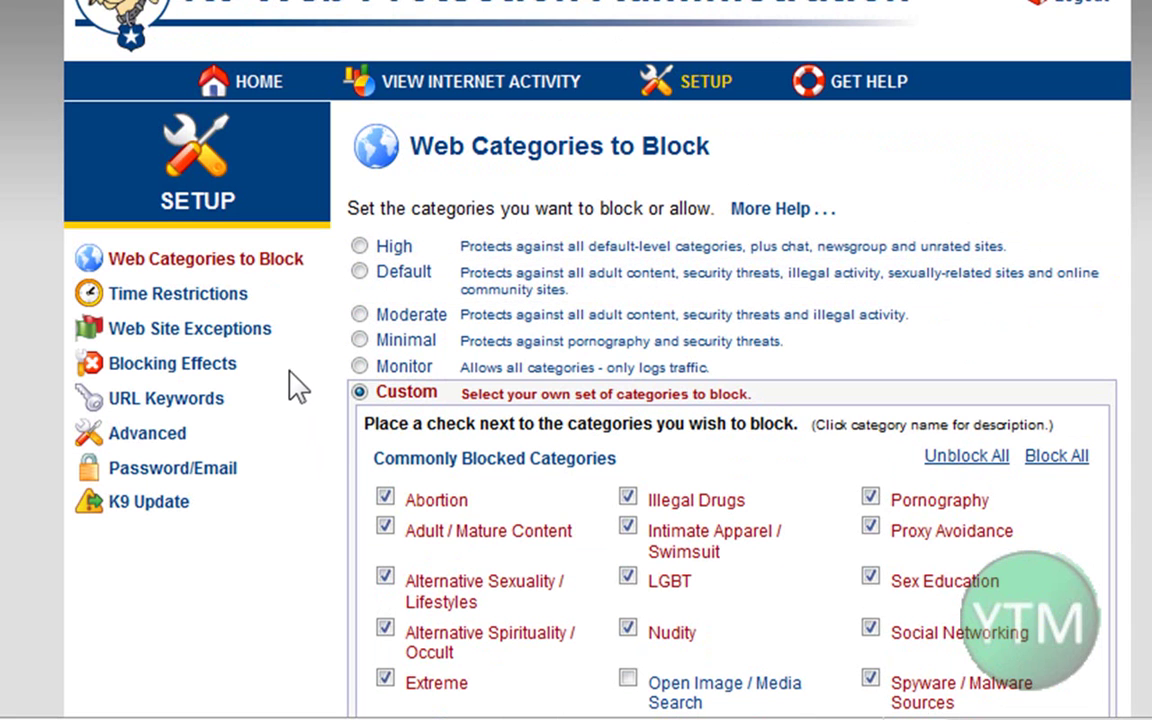
left_click(170, 440)
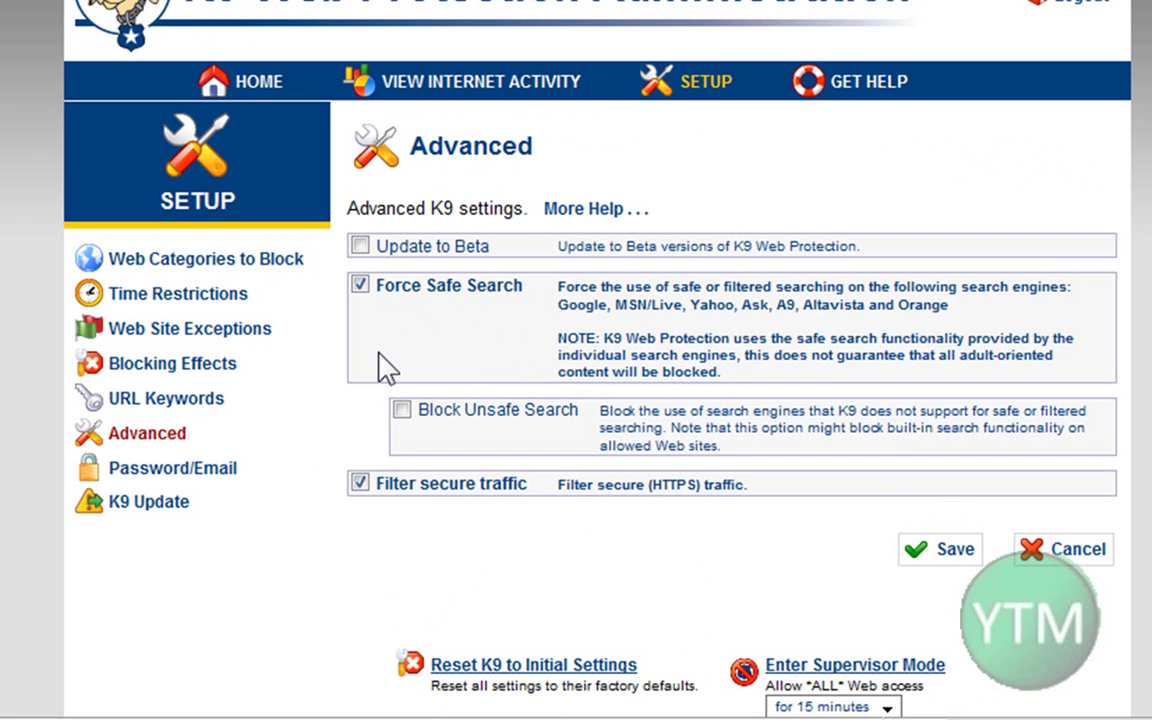
- Save the K9 Blocking Effects settings with Bark When Blocked enabled
left_click(190, 372)
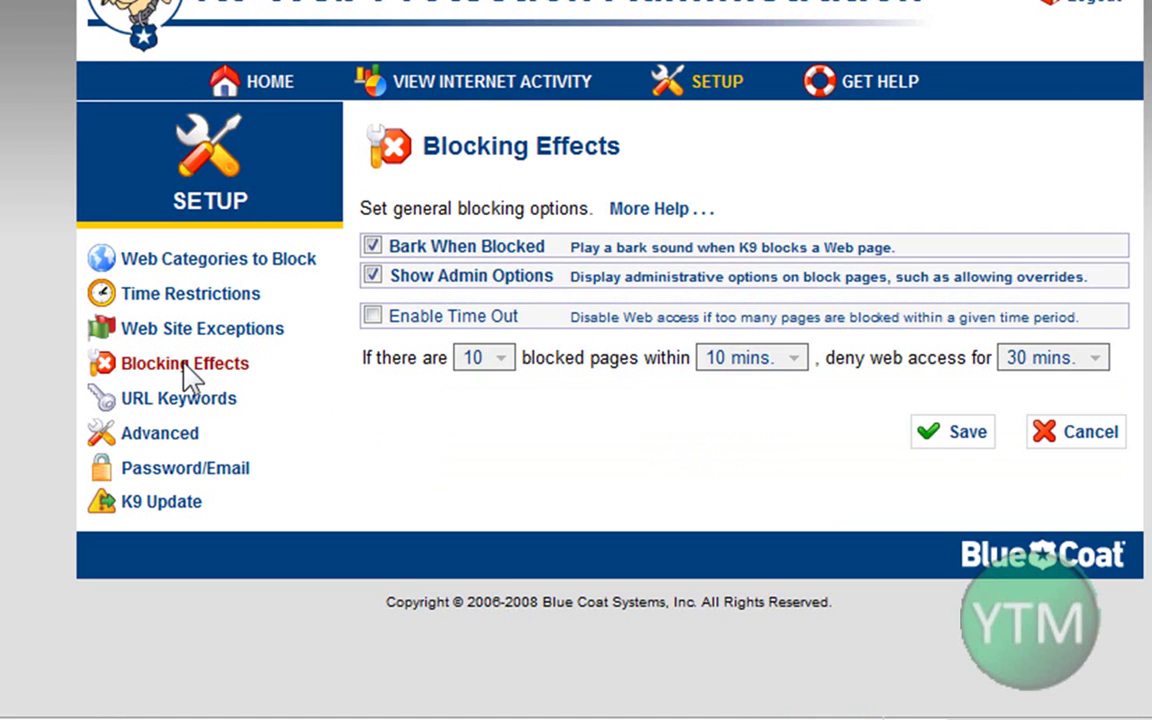
left_click(373, 248)
left_click(374, 248)
left_click(943, 434)
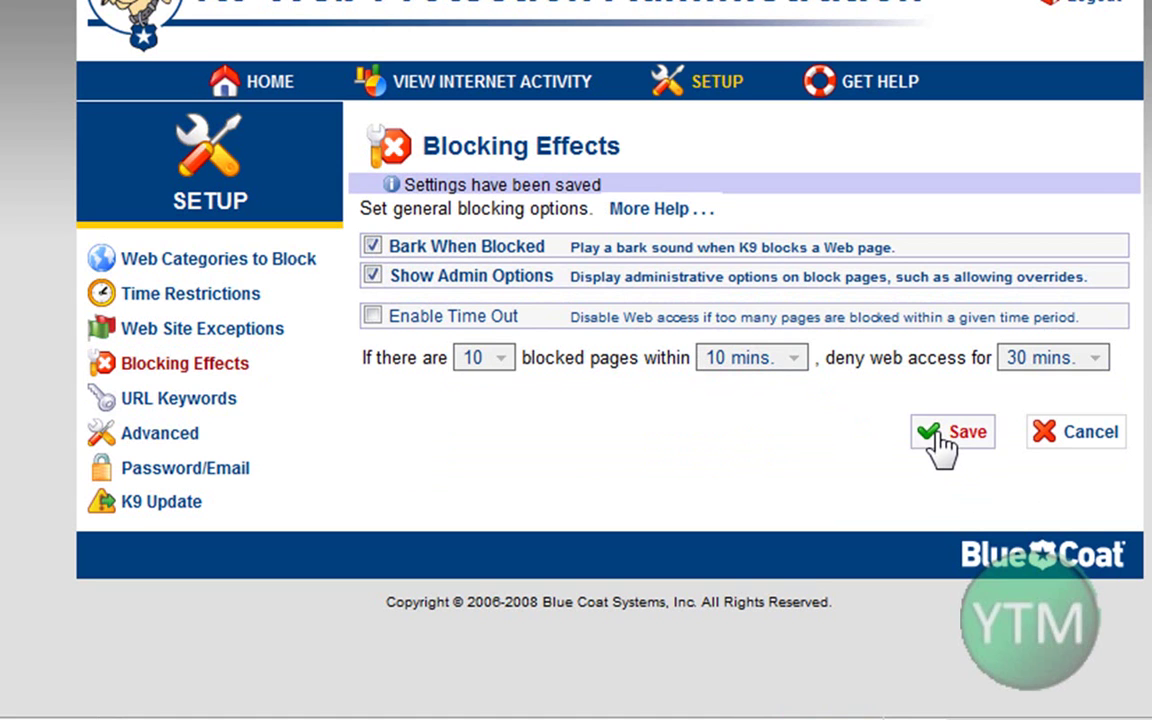
- Review the Always Block and Always Allow lists in the K9 Web Site Exceptions
left_click(262, 330)
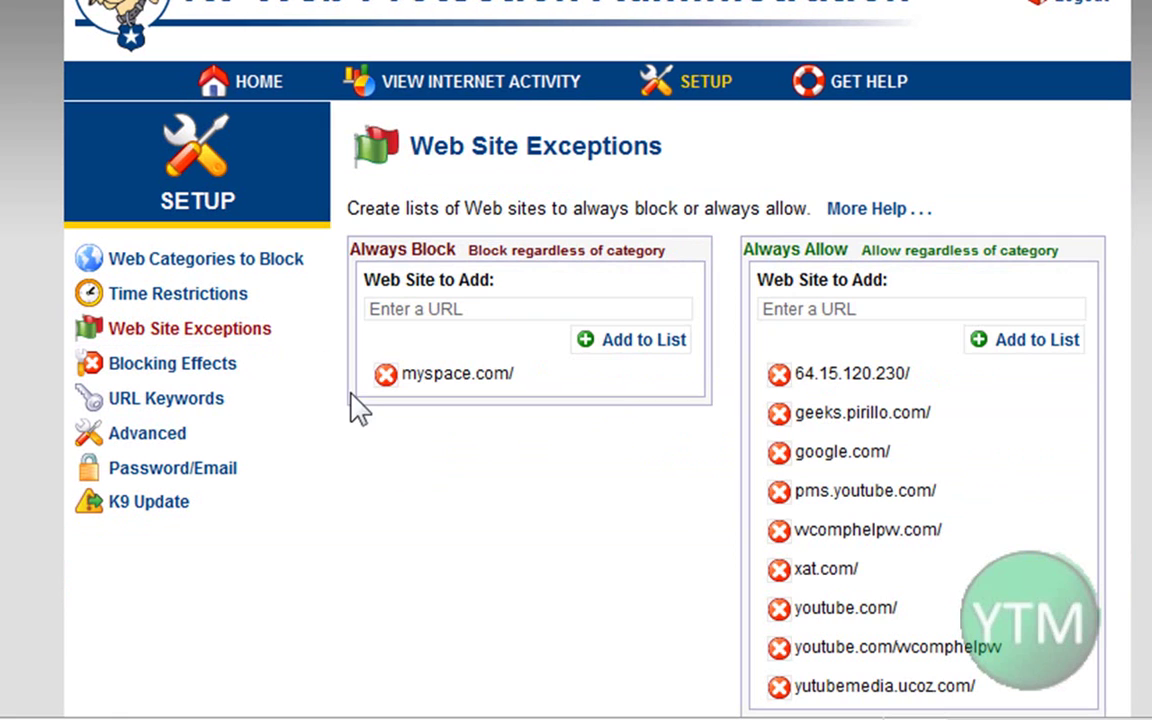
left_click(884, 313)
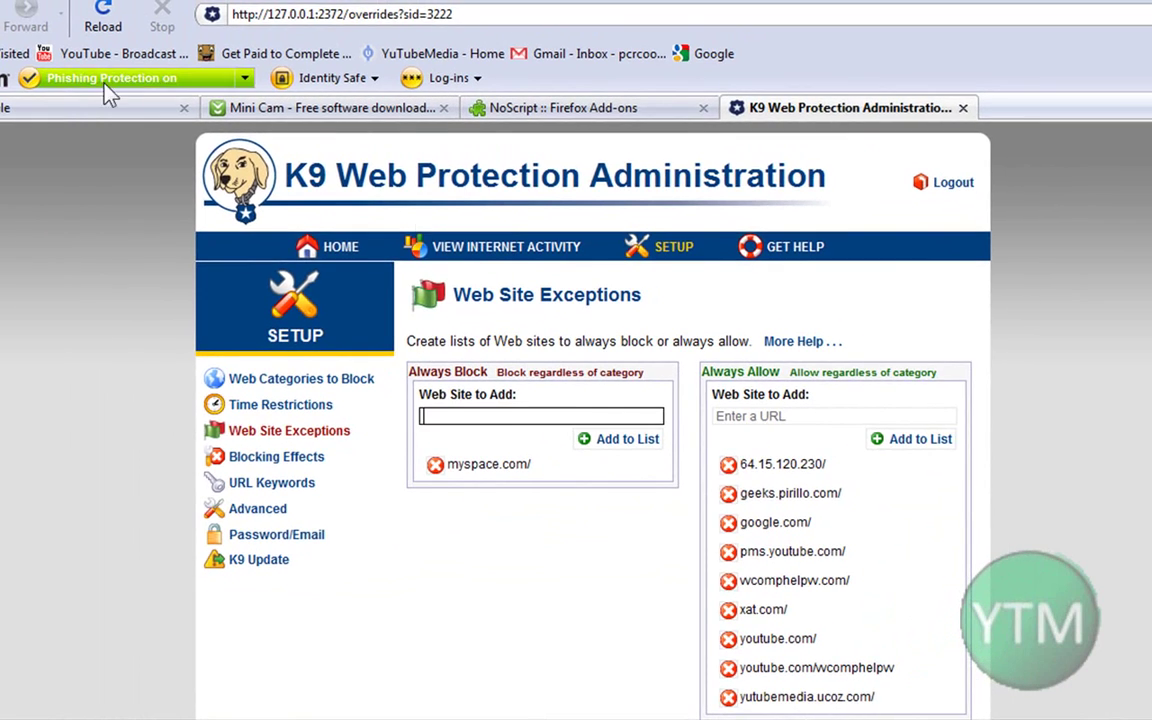
- Try to visit twitter.com from the already open Google page
left_click(130, 108)
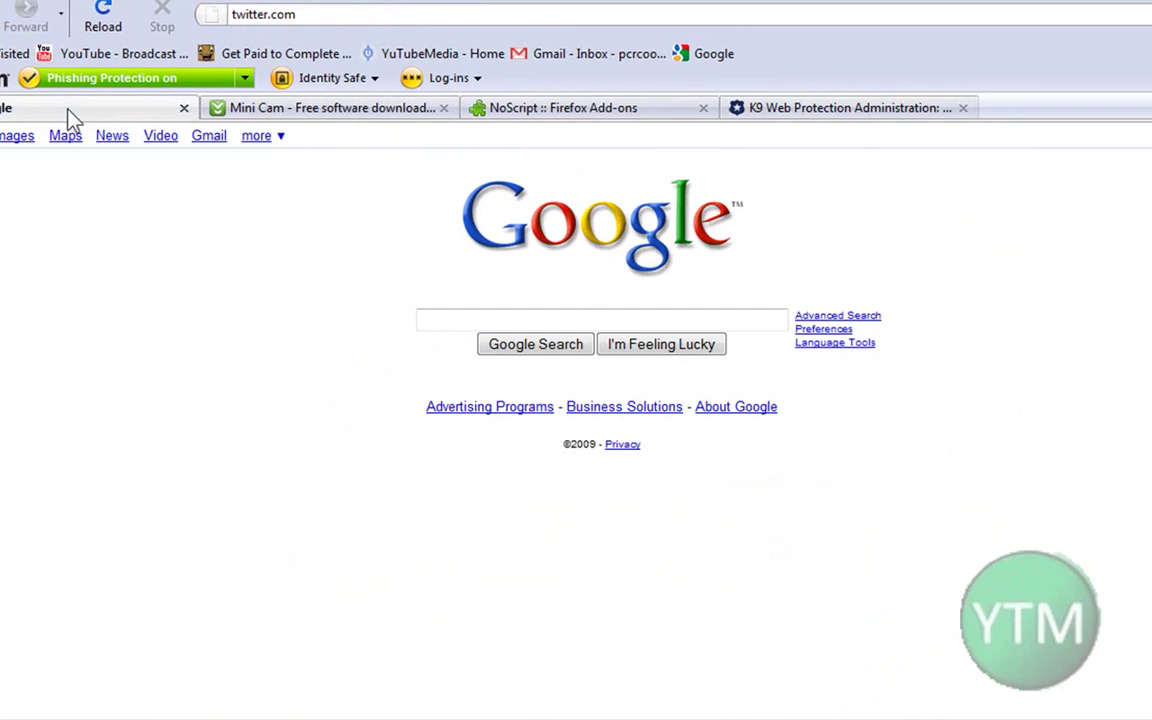
left_click(395, 14)
key("Return")
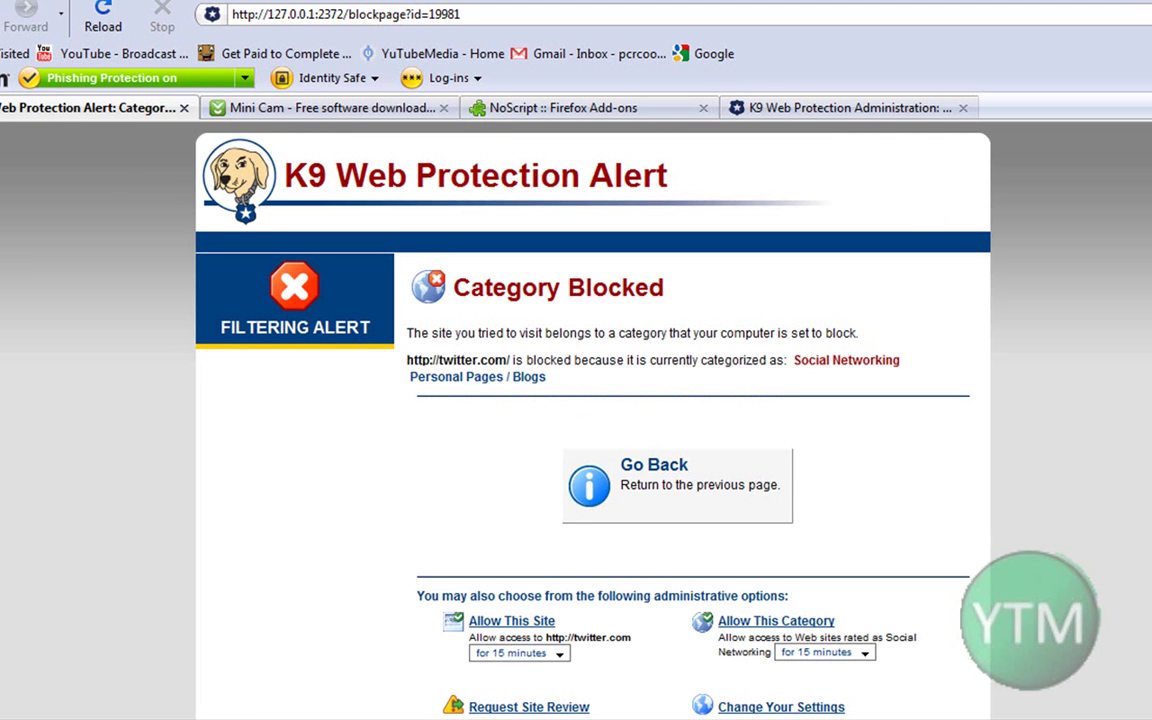
- Allow access to twitter.com permanently from the K9 block page, authorising it with the K9 administrator password
scroll(993, 288, "down", 1)
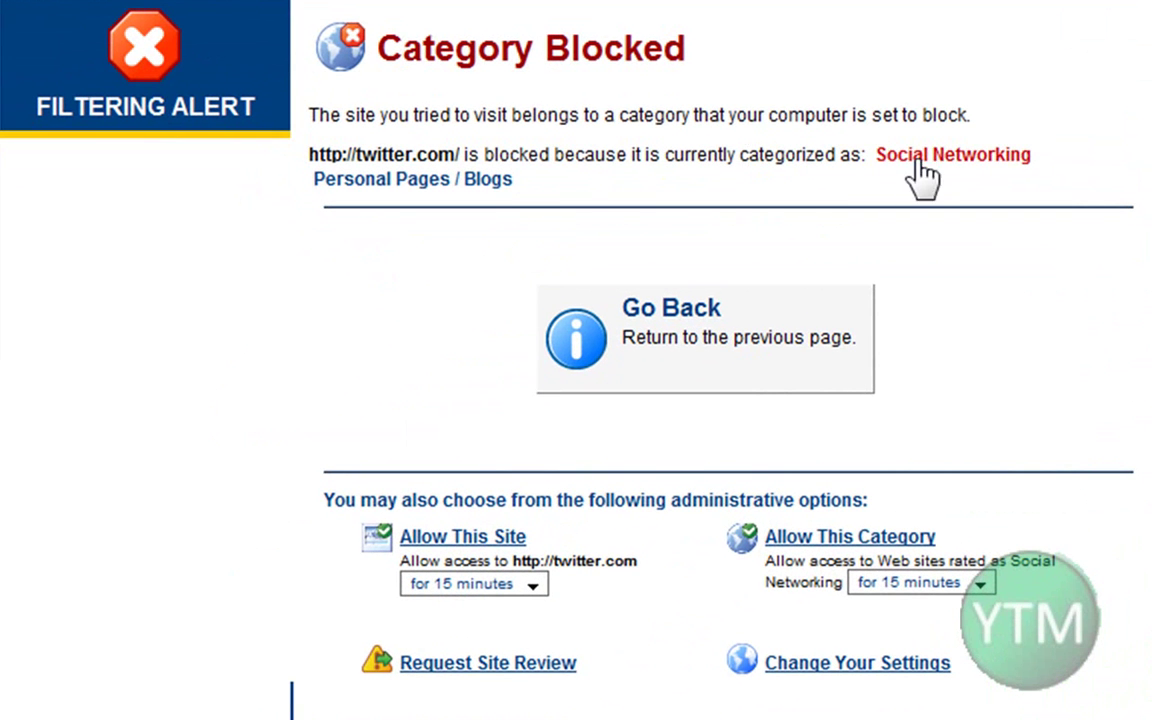
scroll(413, 265, "down", 3)
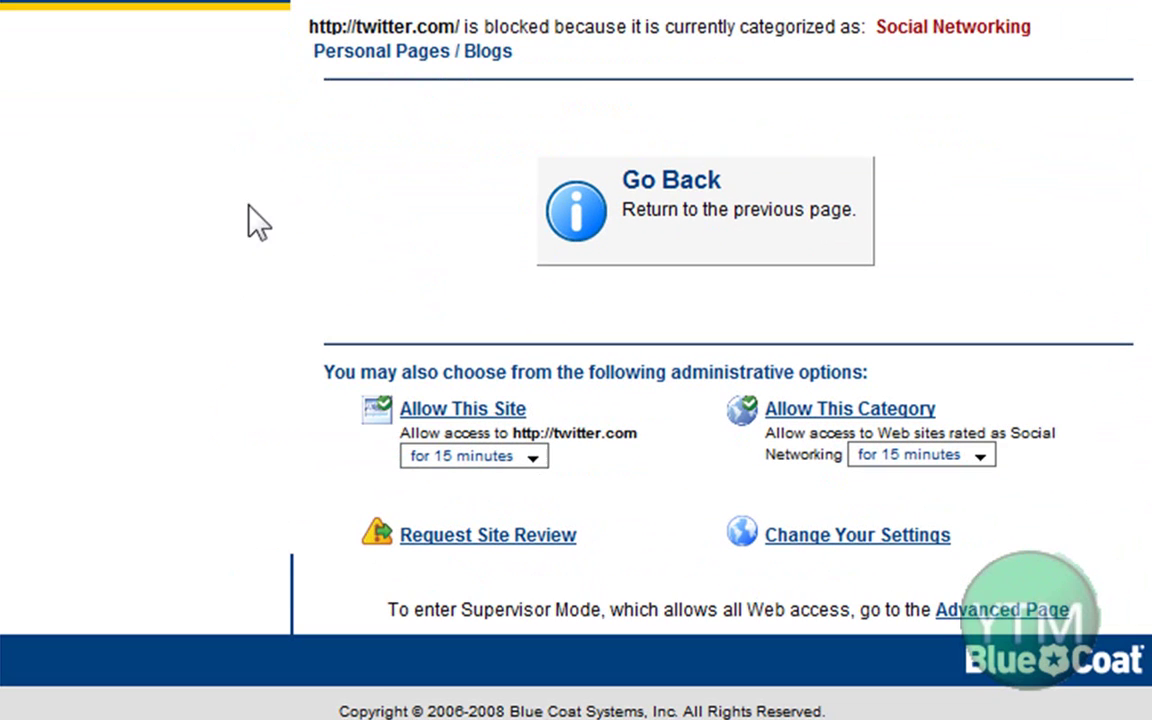
left_click(494, 461)
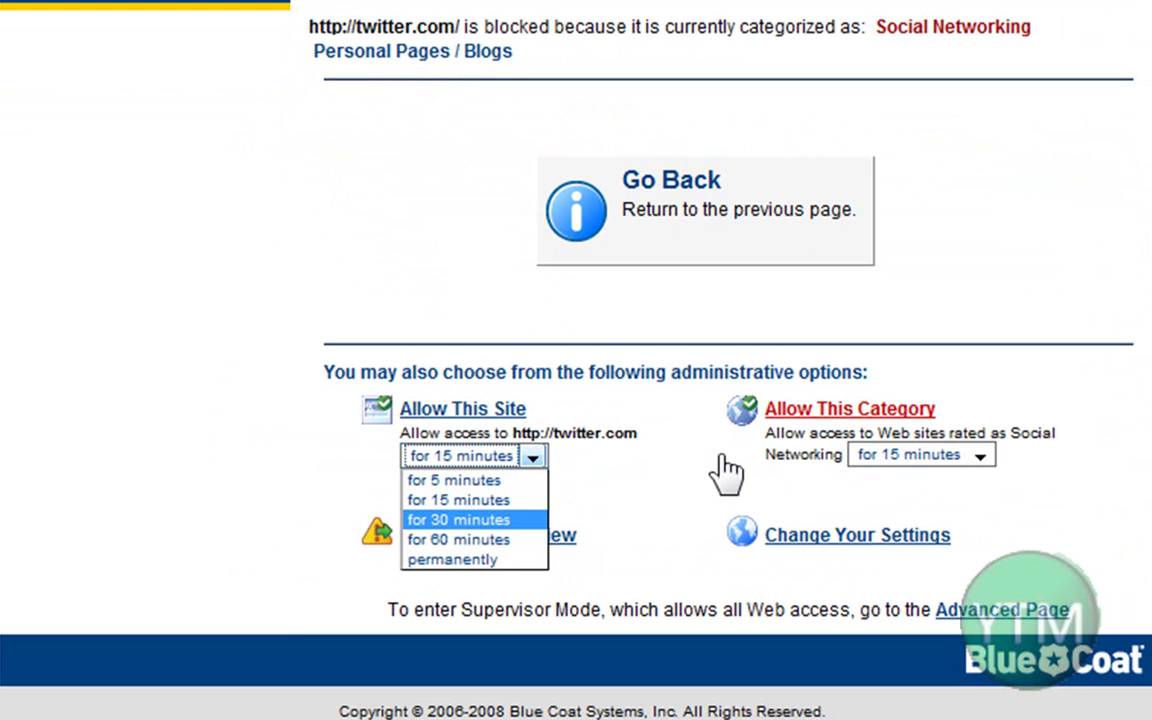
left_click(496, 464)
left_click(501, 463)
left_click(460, 575)
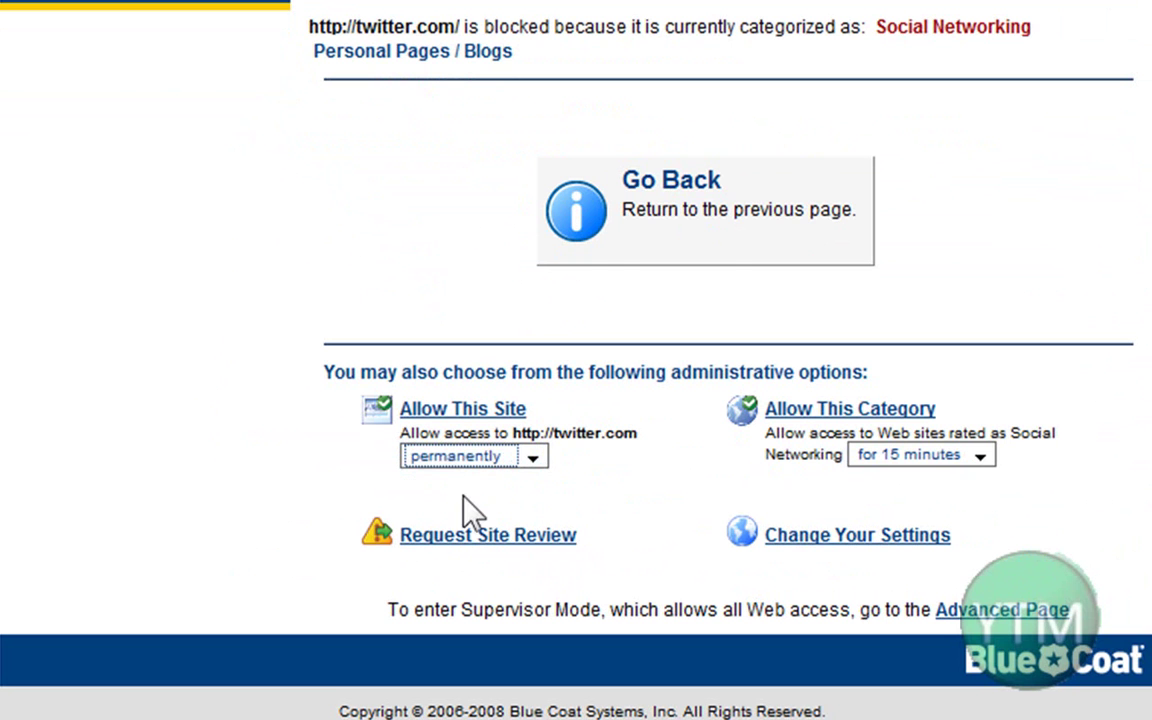
left_click(470, 411)
type("*******")
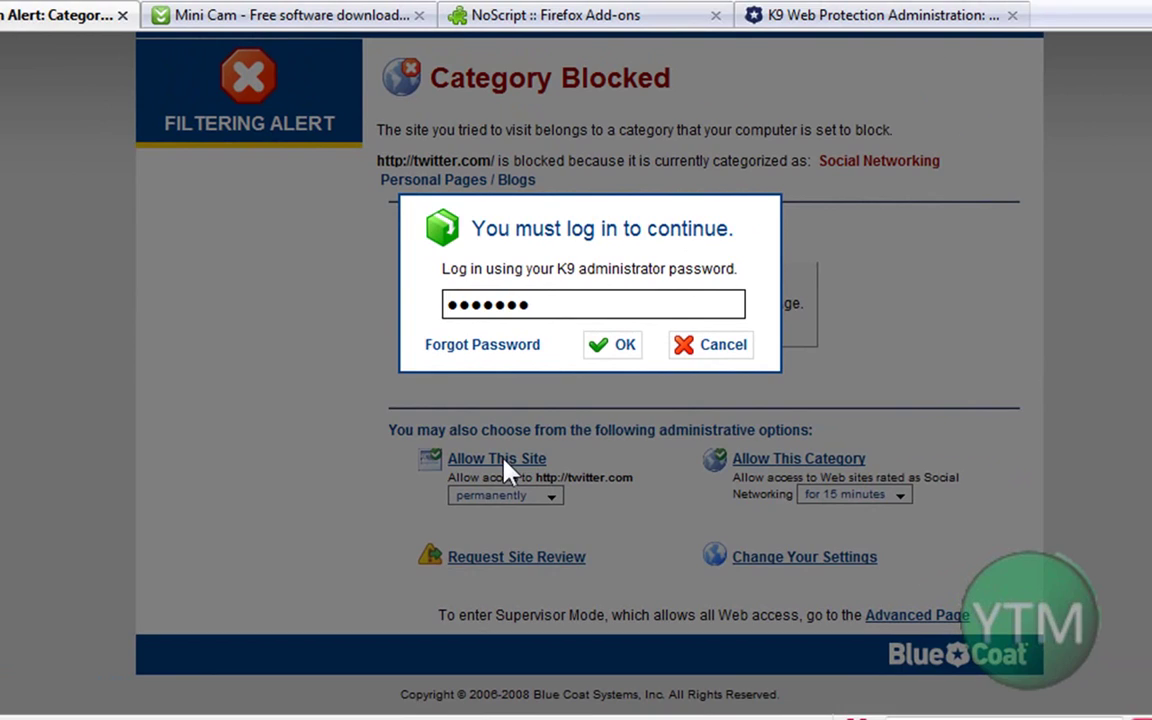
key("Return")
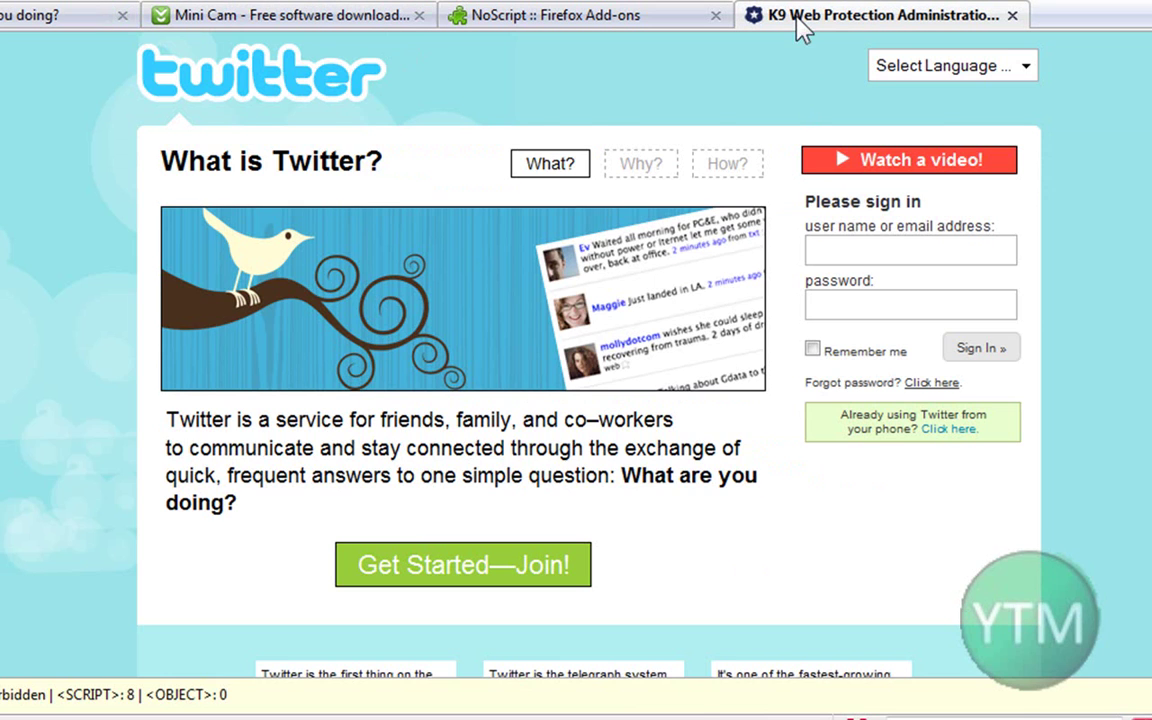
- Review the K9 Internet activity summary and return to the K9 home page
left_click(797, 20)
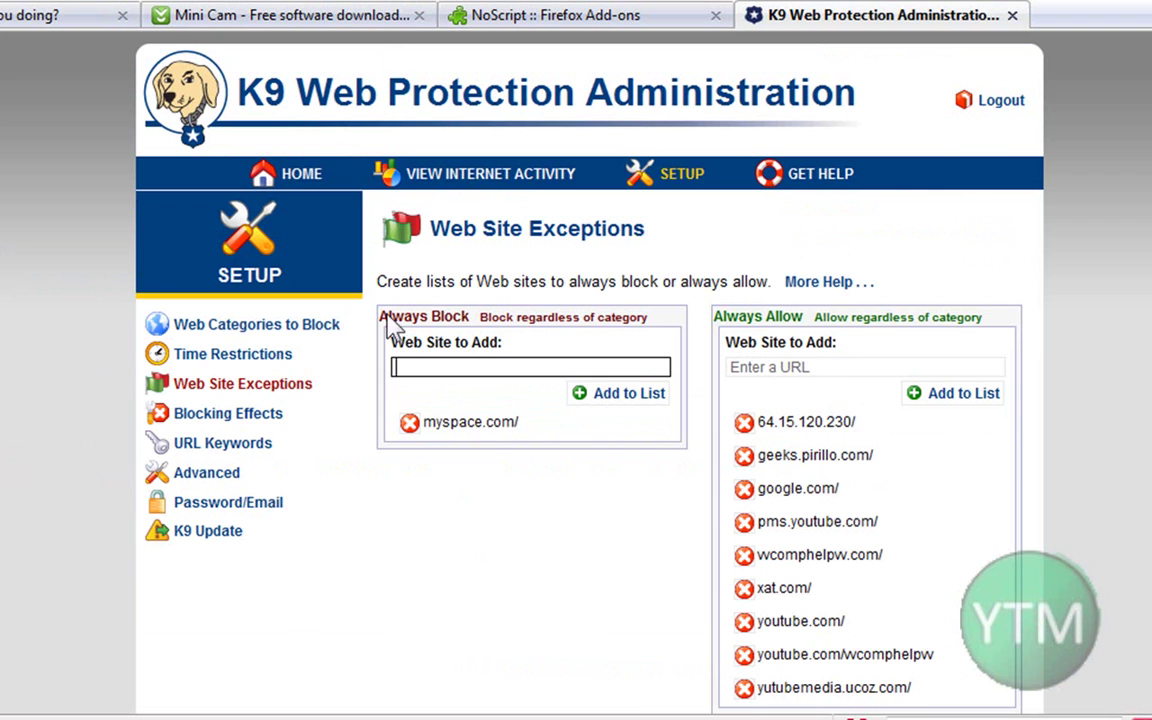
left_click(462, 185)
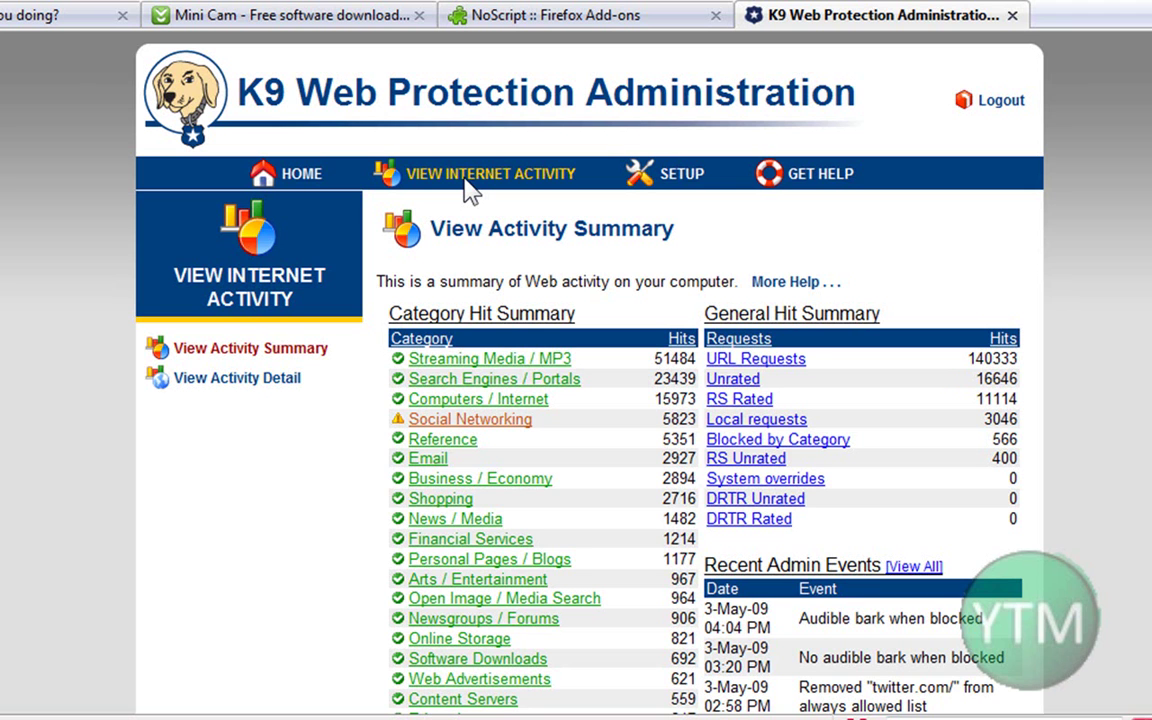
middle_click(470, 190)
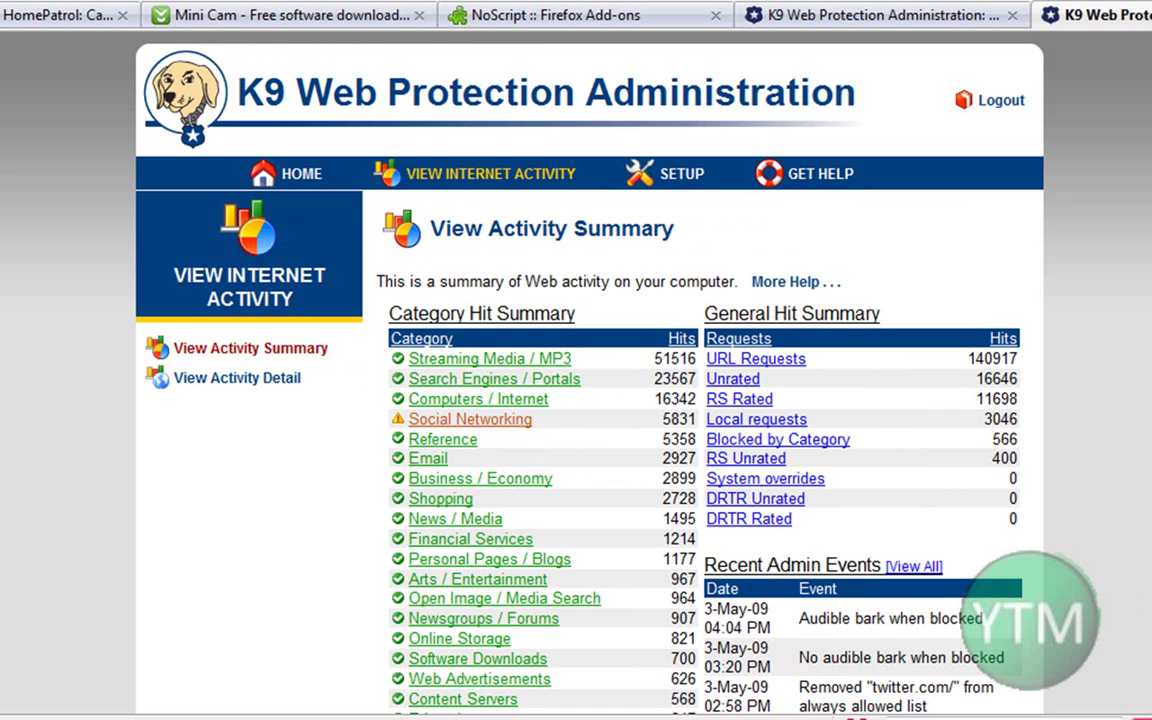
key("ctrl+w")
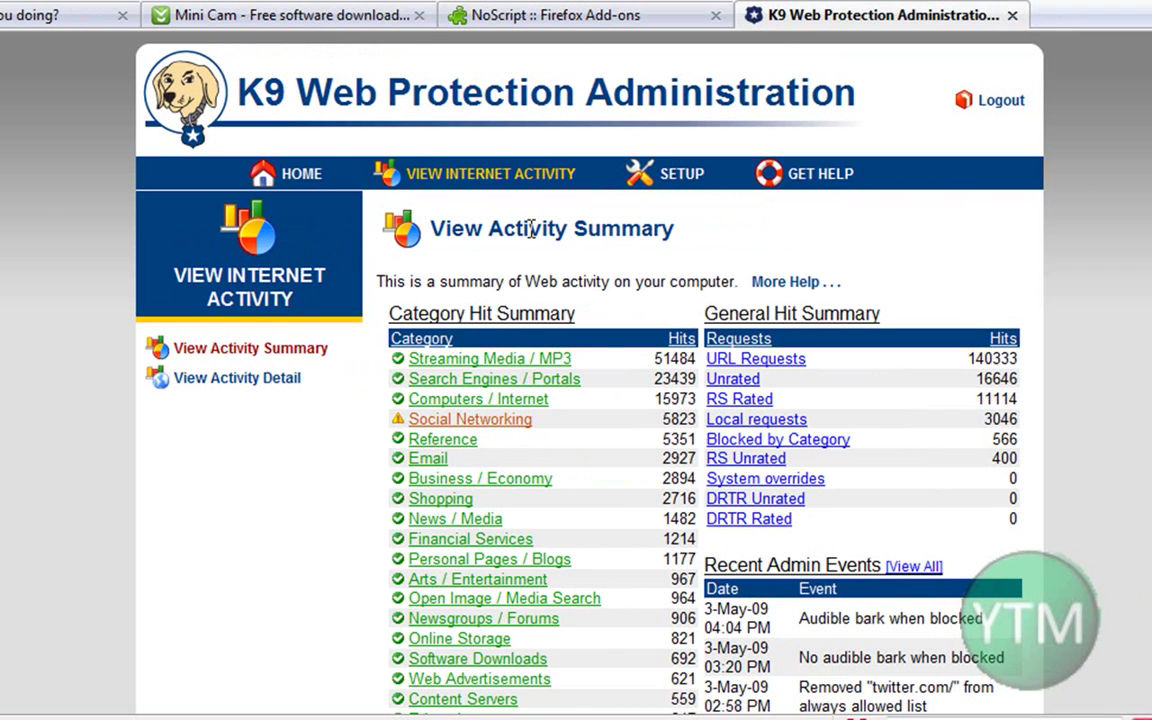
scroll(579, 397, "down", 7)
scroll(604, 355, "up", 7)
left_click(295, 175)
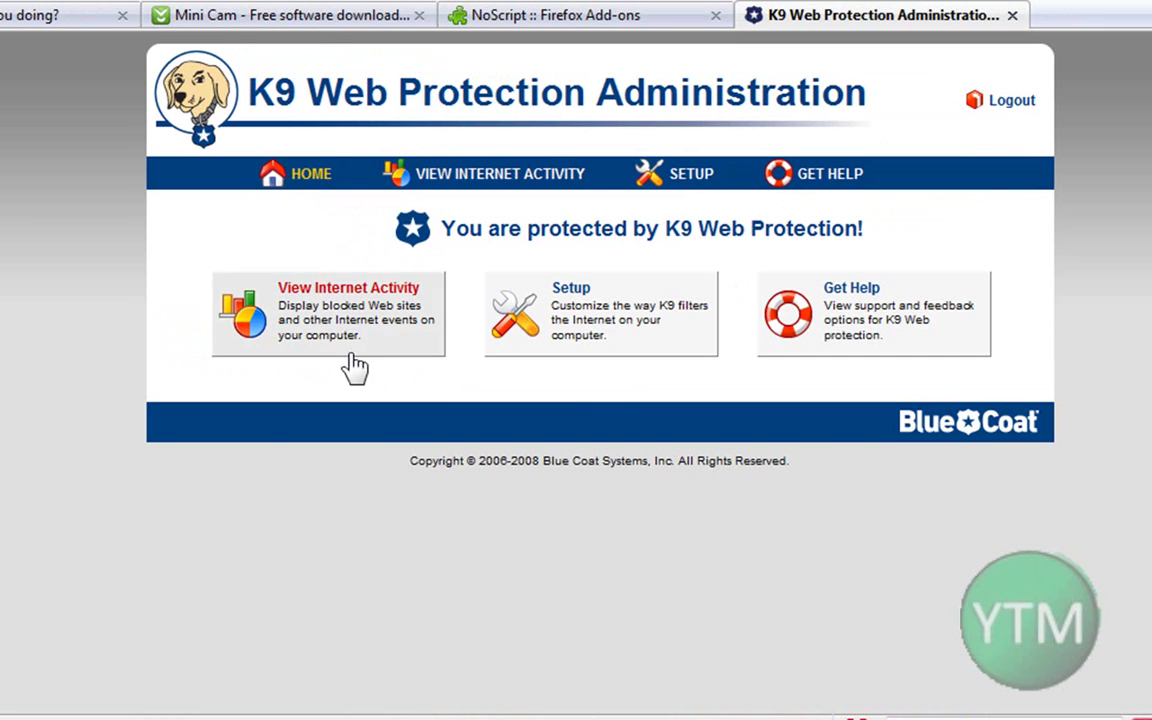
- Review the Custom selection of web categories to block in the K9 setup
left_click(30, 24)
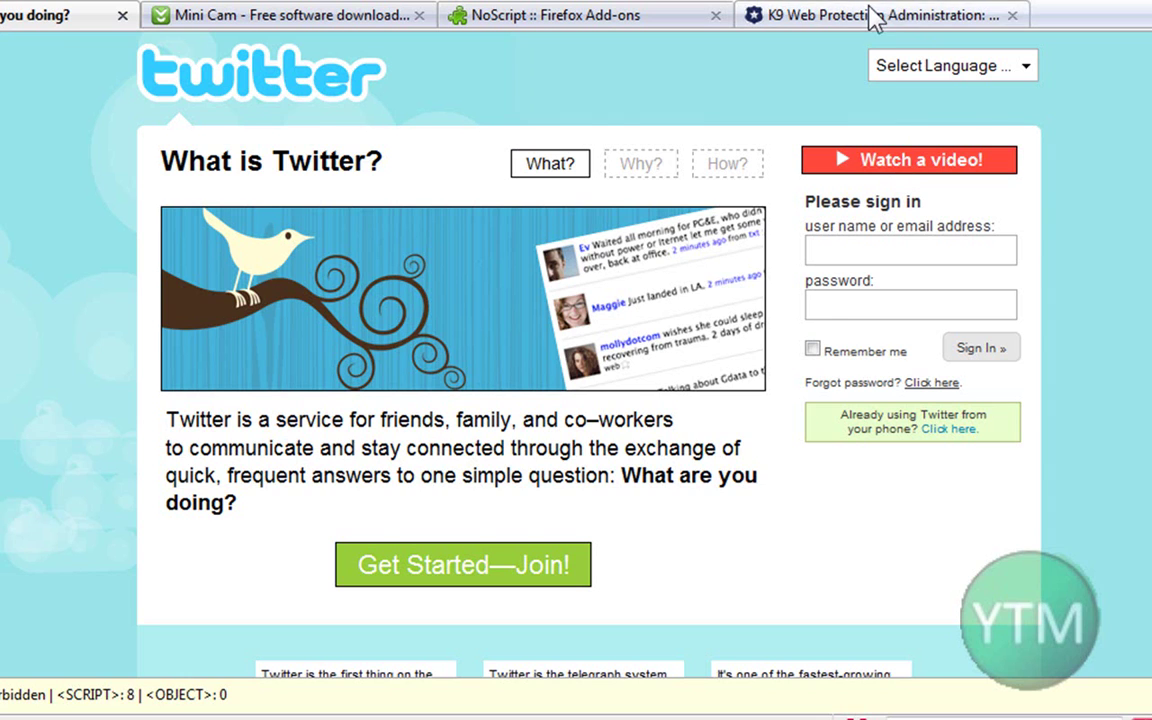
left_click(800, 138)
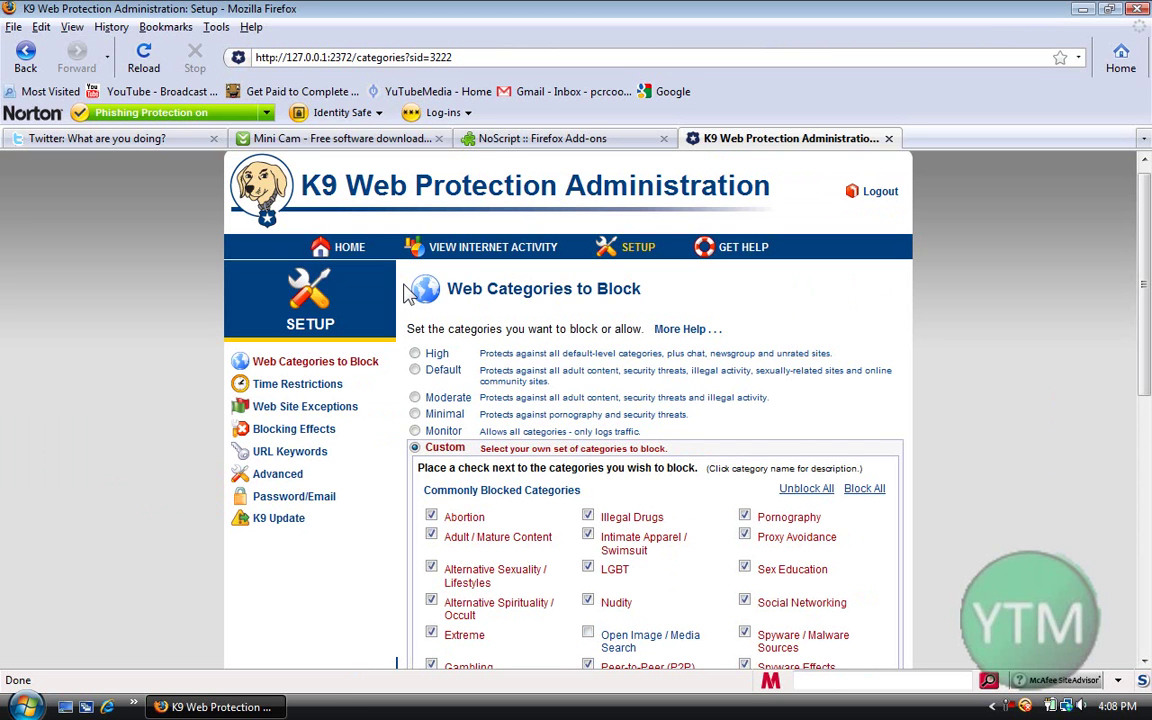
scroll(407, 290, "down", 2)
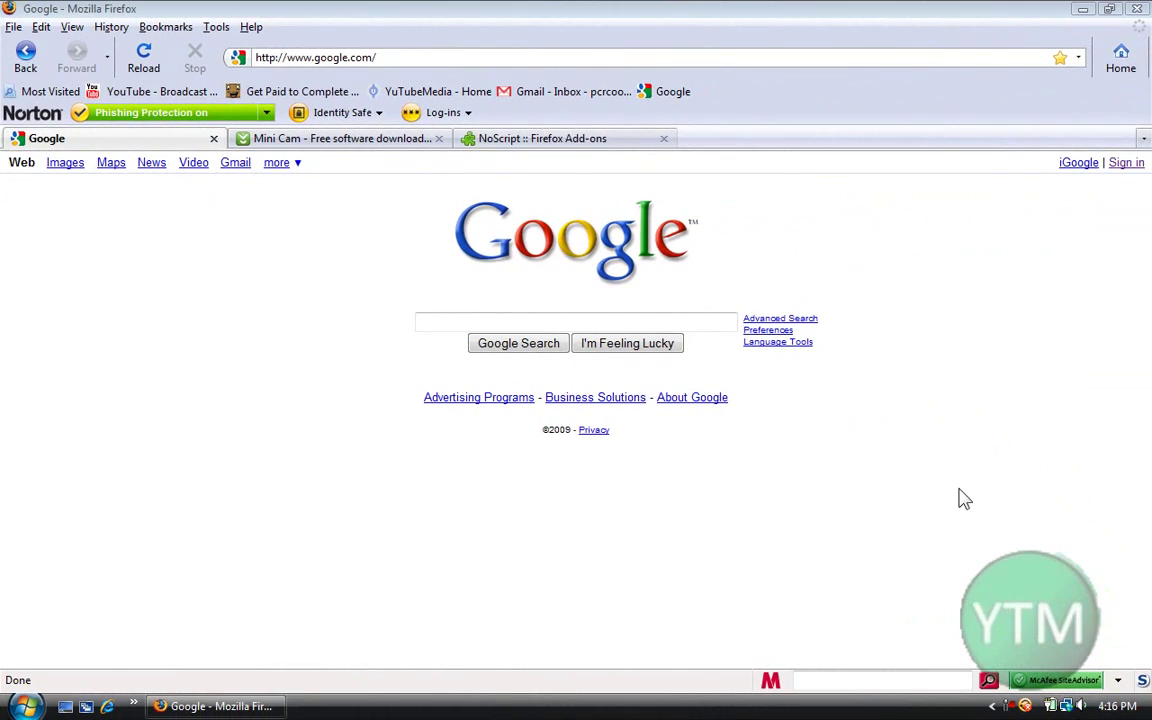
- Examine the NoScript add-on page and the NoScript menu in the already open Firefox Add-ons page
left_click(543, 140)
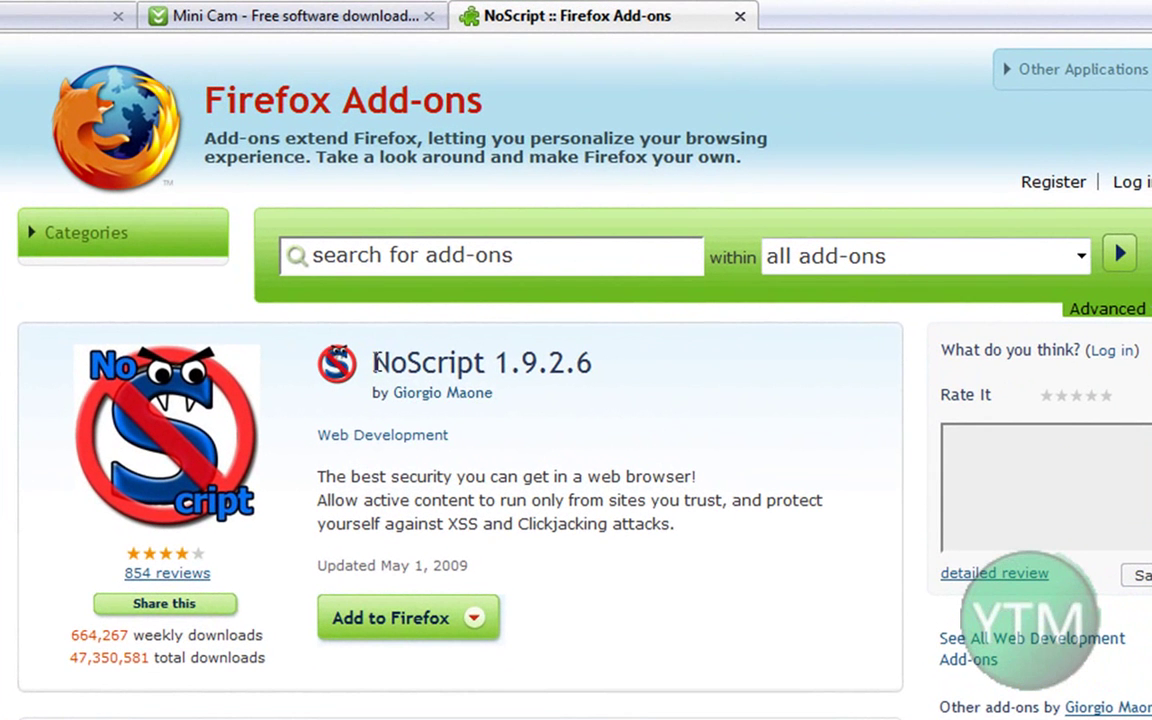
left_click_drag(362, 364, 525, 370)
left_click(688, 422)
right_click(1104, 590)
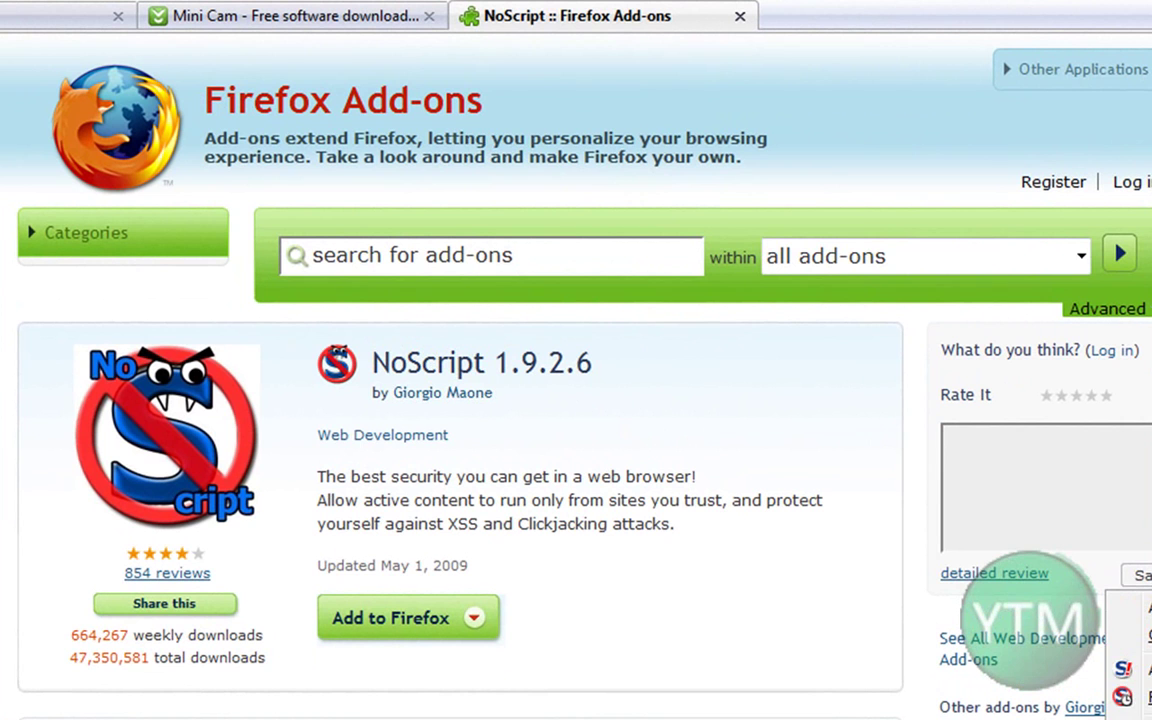
left_click(680, 532)
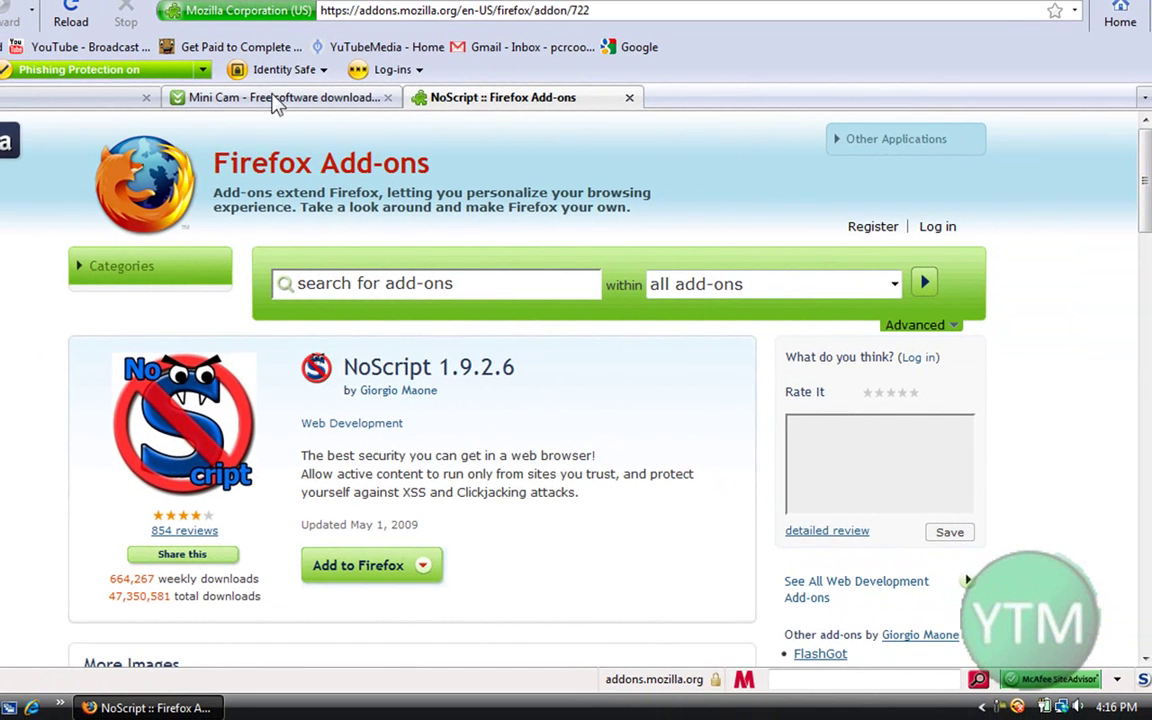
- Examine NoScript's confirmation for temporarily allowing the blocked Flash ad on the Mini Cam download page, leaving the ad blocked
left_click(278, 100)
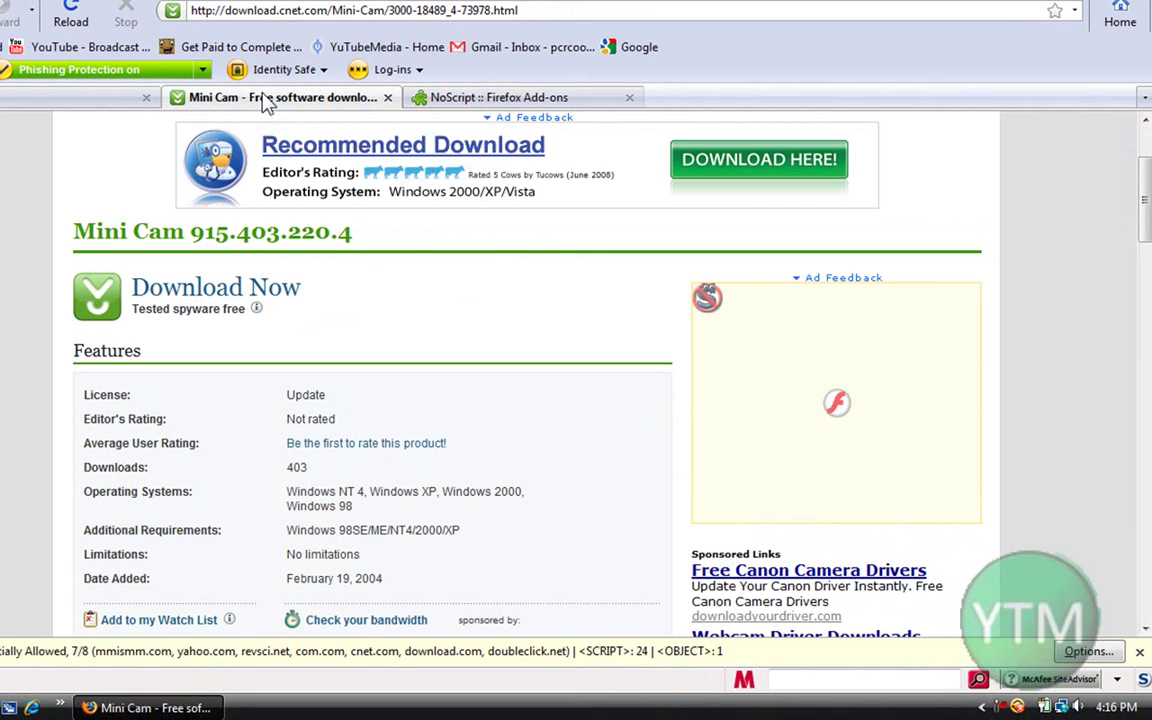
scroll(590, 345, "up", 1)
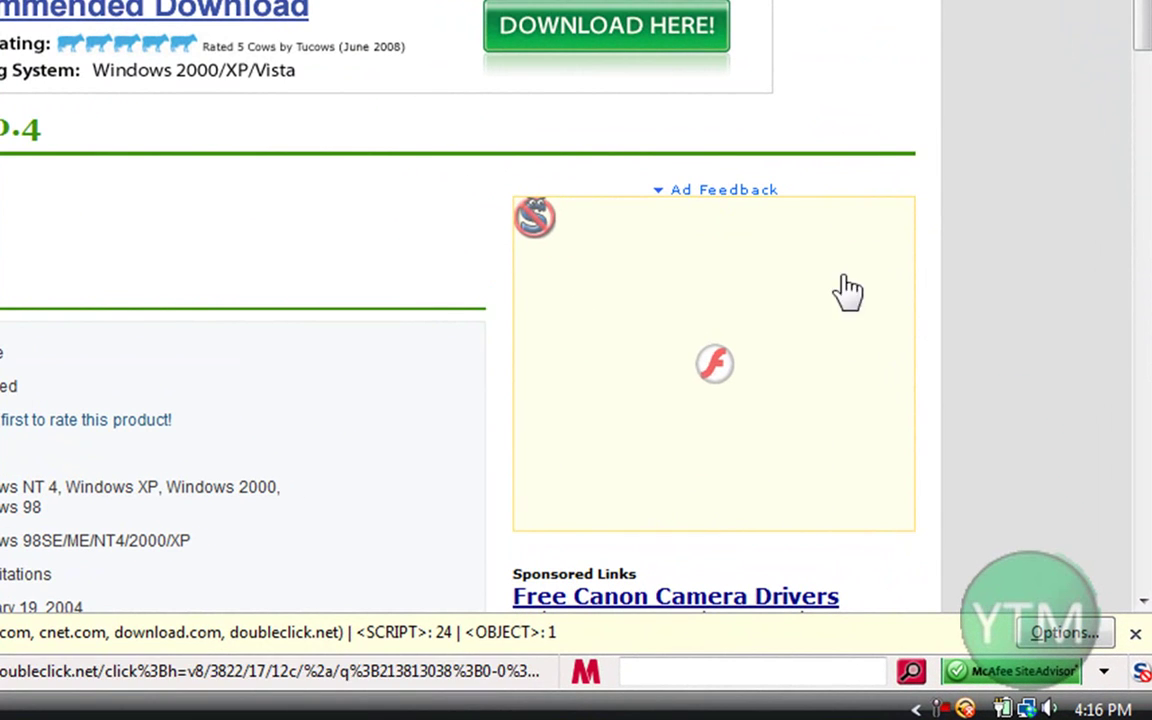
left_click(676, 312)
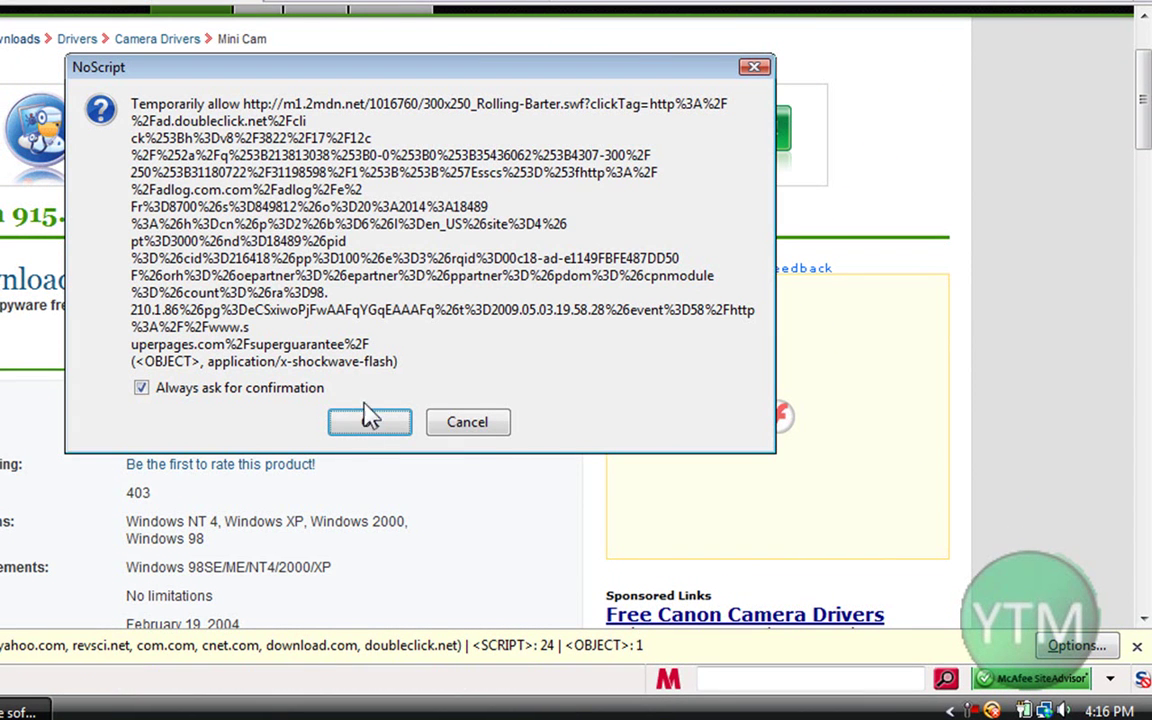
left_click(467, 424)
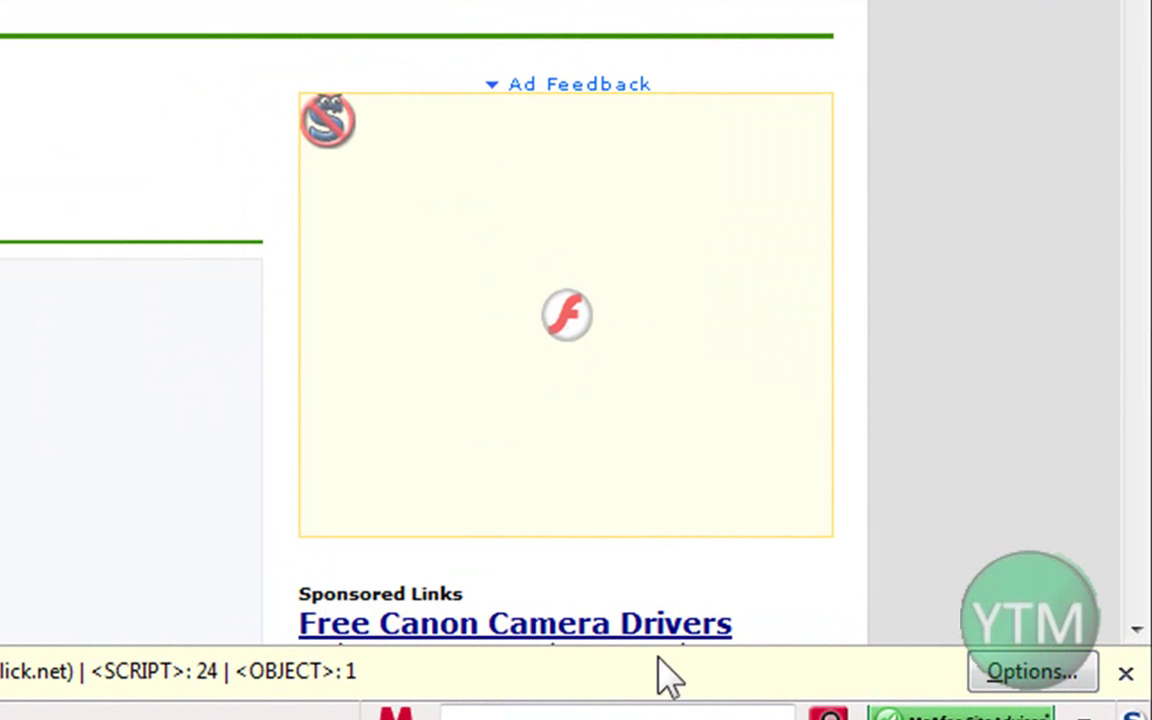
- Allow scripts from 2mdn.net permanently in NoScript on the Mini Cam download page
left_click(1023, 678)
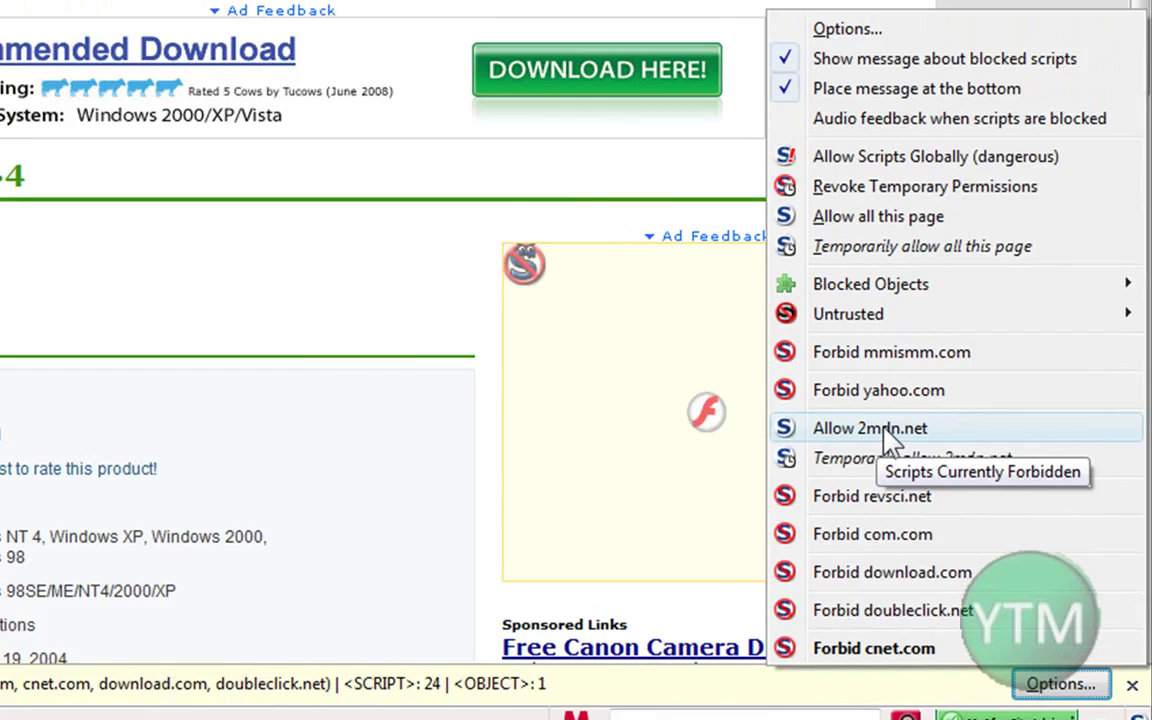
left_click(793, 340)
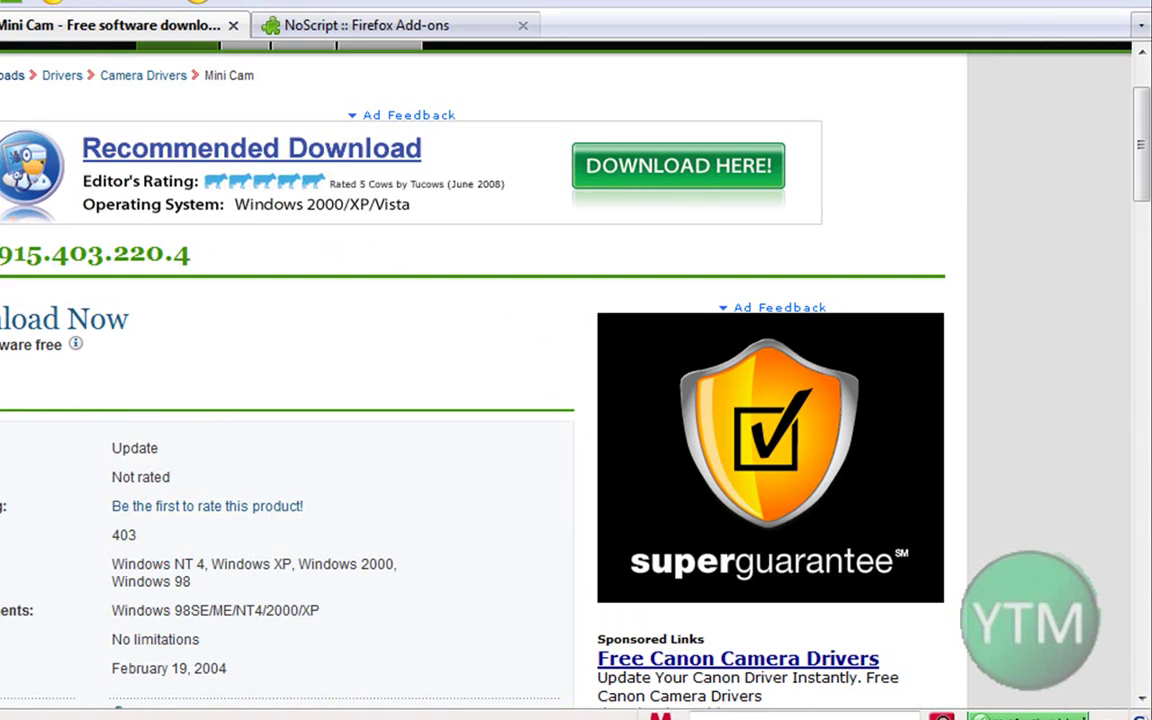
left_click(1138, 716)
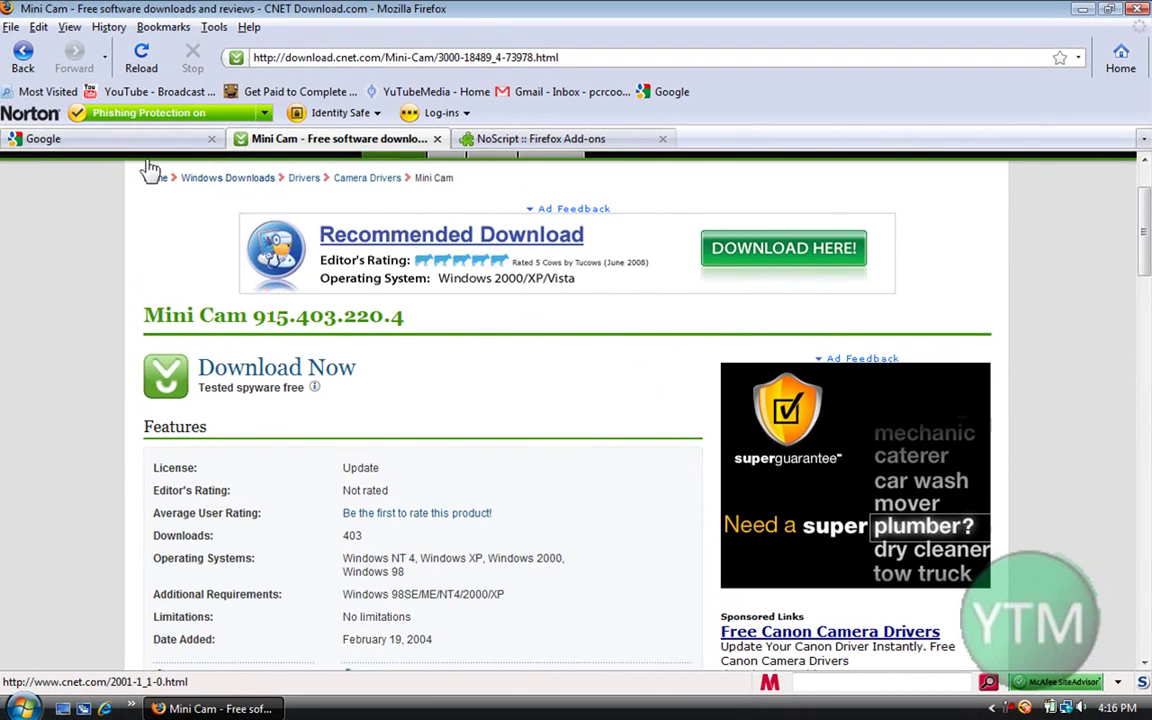
- Go back from the Google page to Ask.com and allow scripts from ask.com permanently in NoScript
left_click(110, 140)
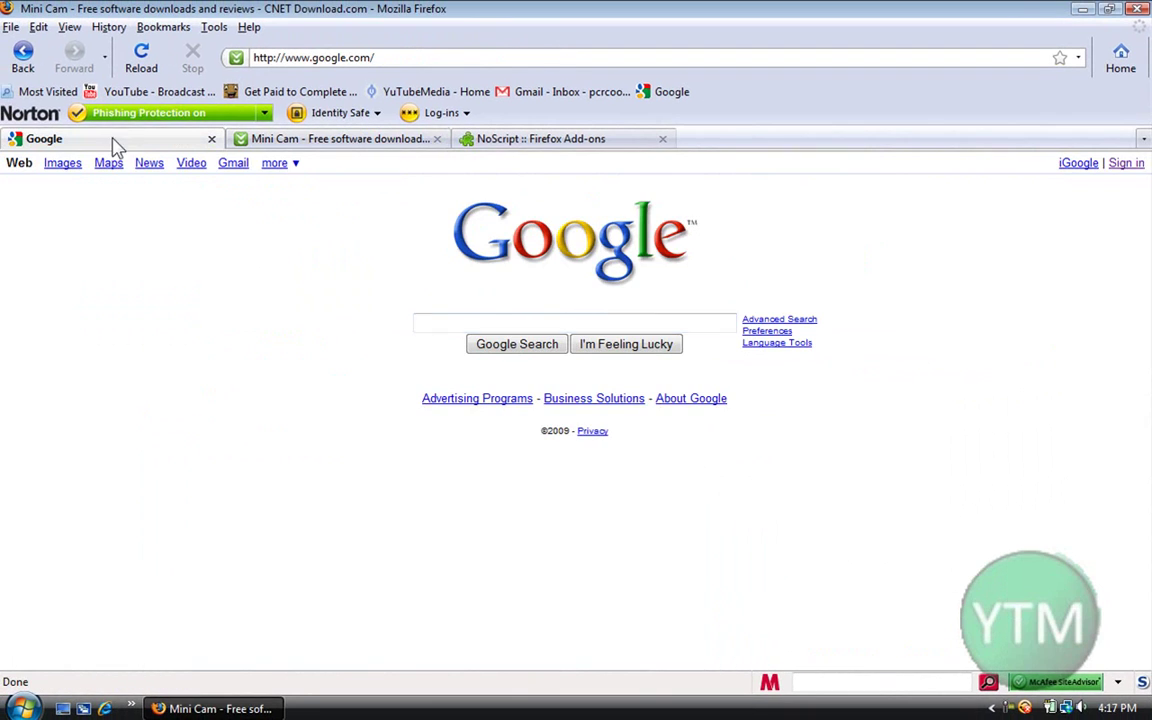
left_click(25, 60)
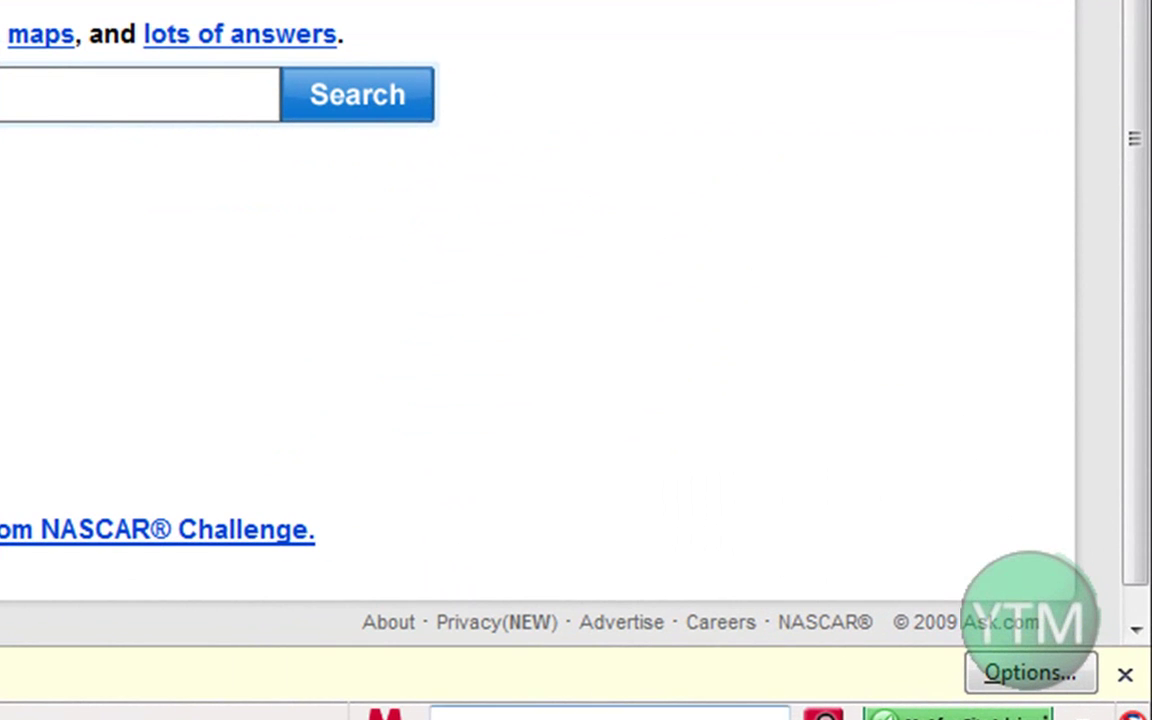
left_click(1010, 674)
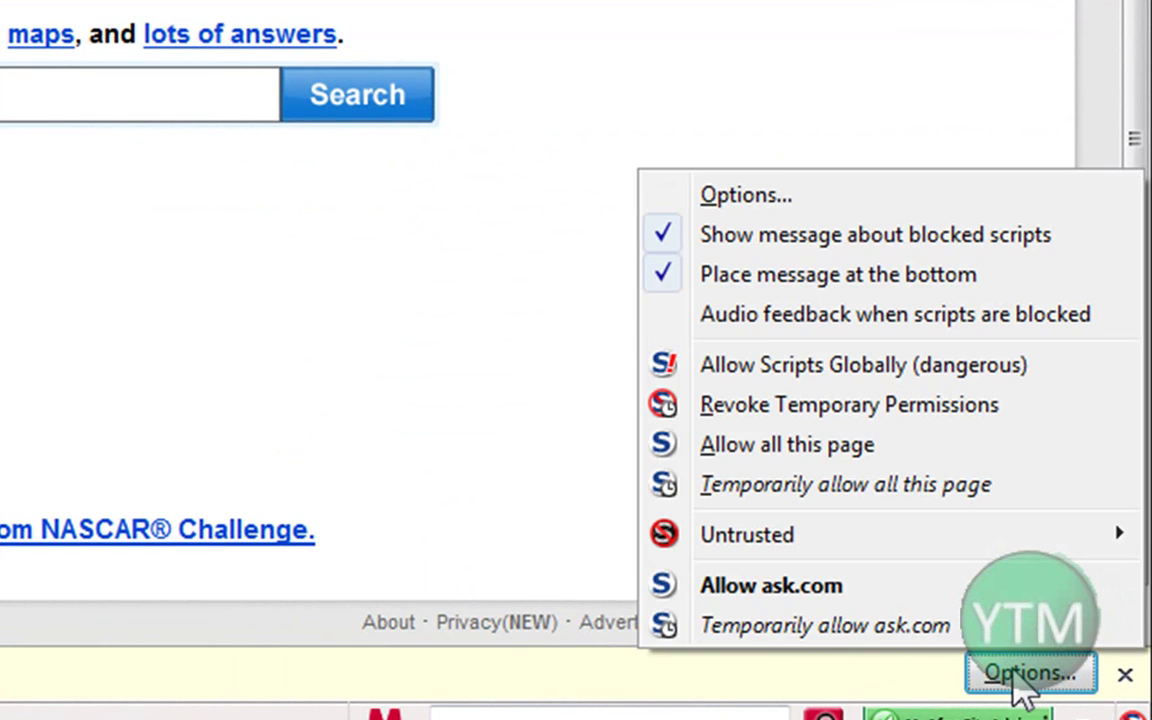
left_click(777, 588)
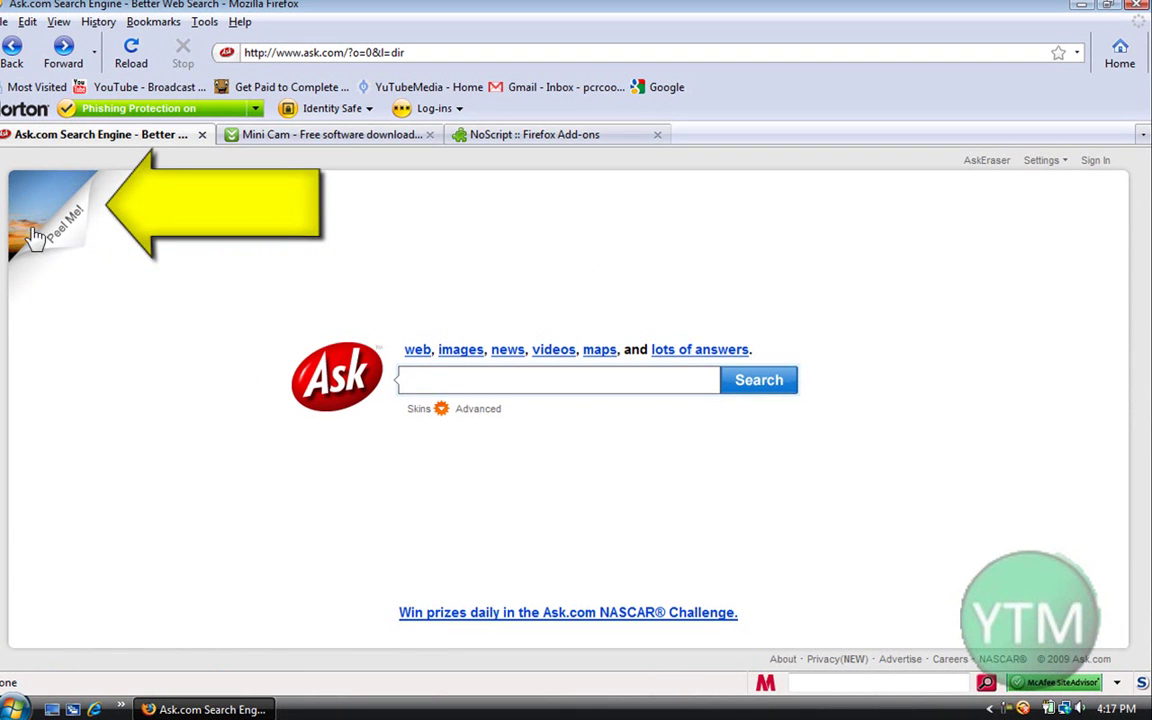
- Examine the context menu of the Peel Me corner and the NoScript menu on the Ask.com page
right_click(40, 188)
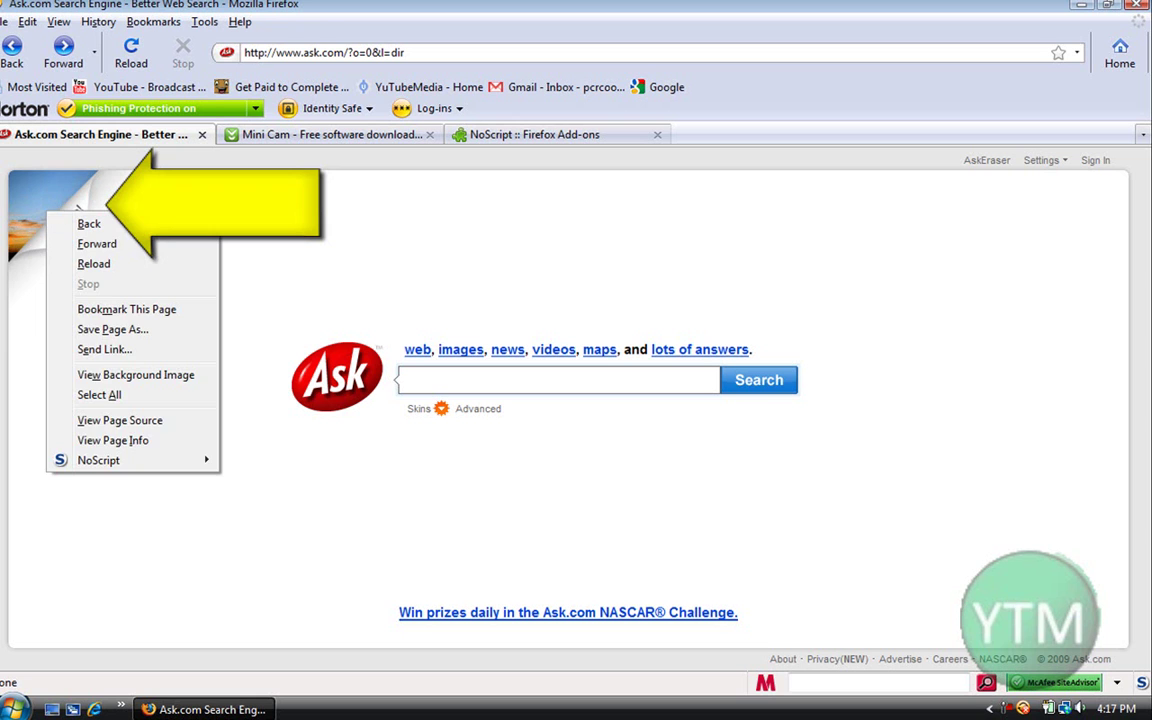
key("Escape")
right_click(55, 183)
key("Escape")
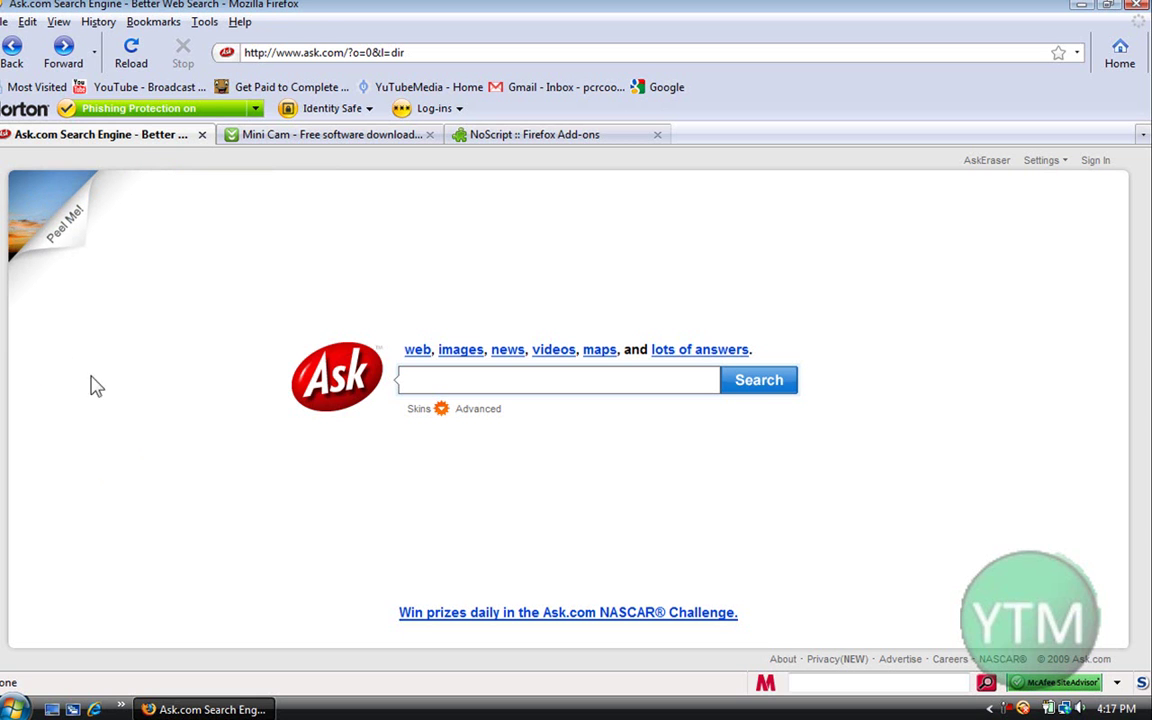
left_click(1143, 683)
key("Escape")
- Visit pcworld.com in place of the Ask.com page
left_click(398, 50)
type("pcworld.com")
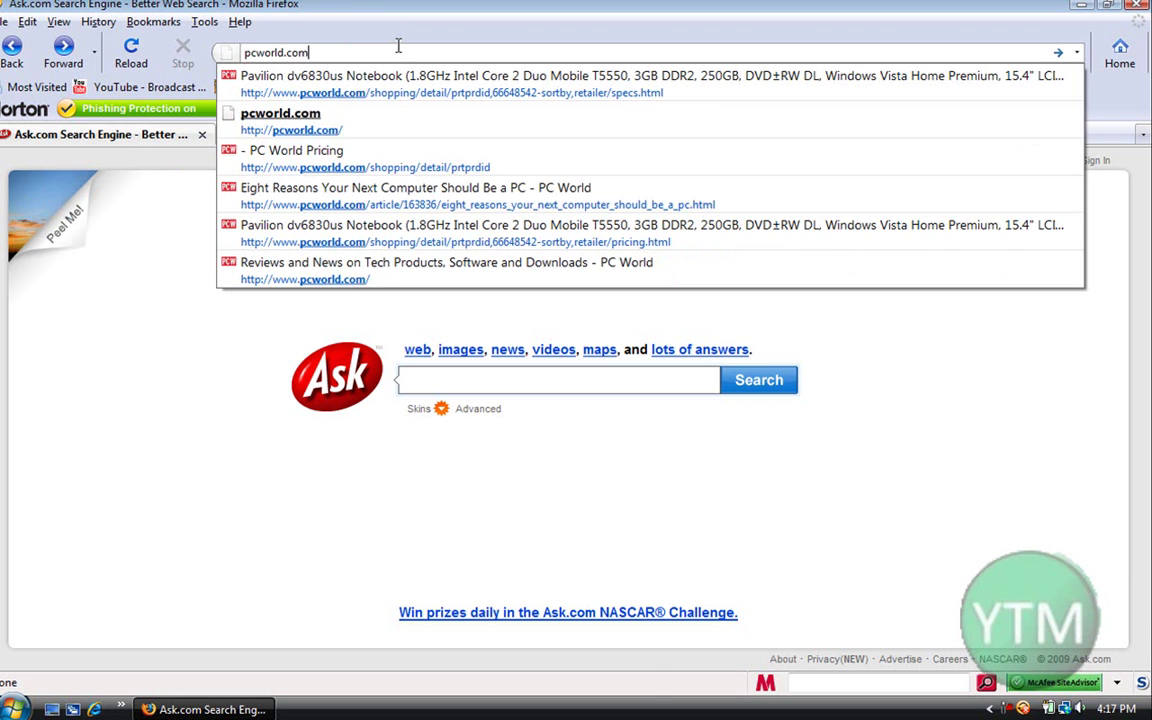
key("Return")
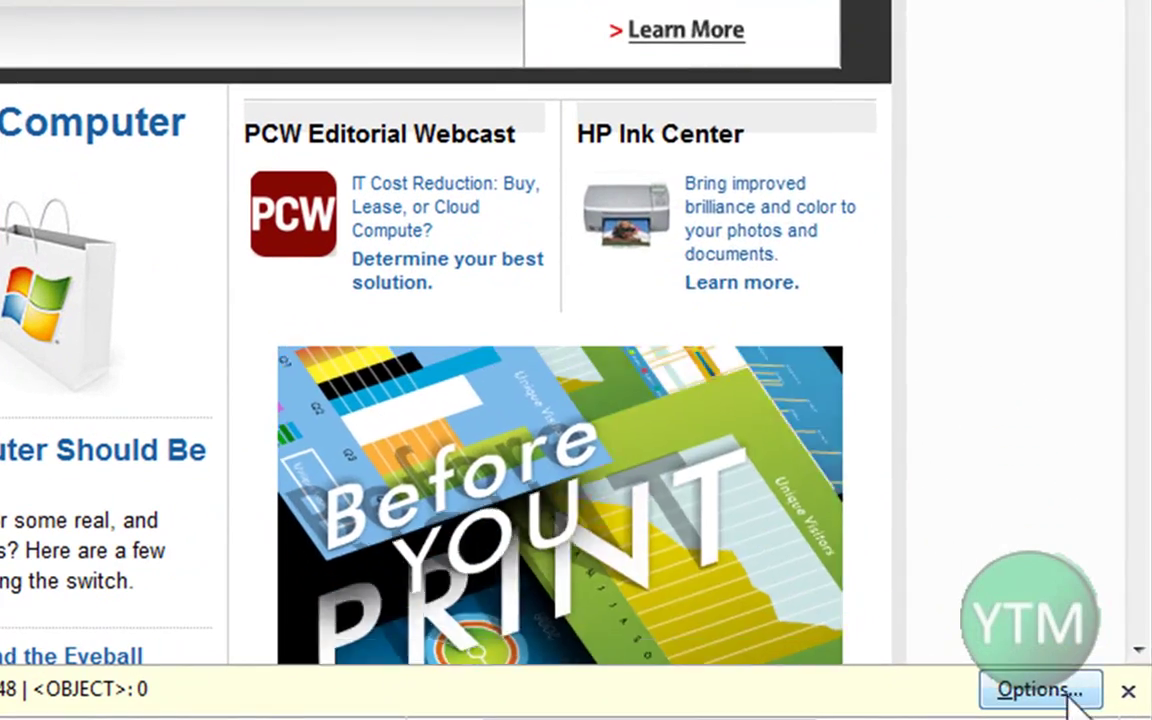
- Review the allow and forbid choices NoScript offers for the domains running scripts on the PC World page
left_click(1087, 658)
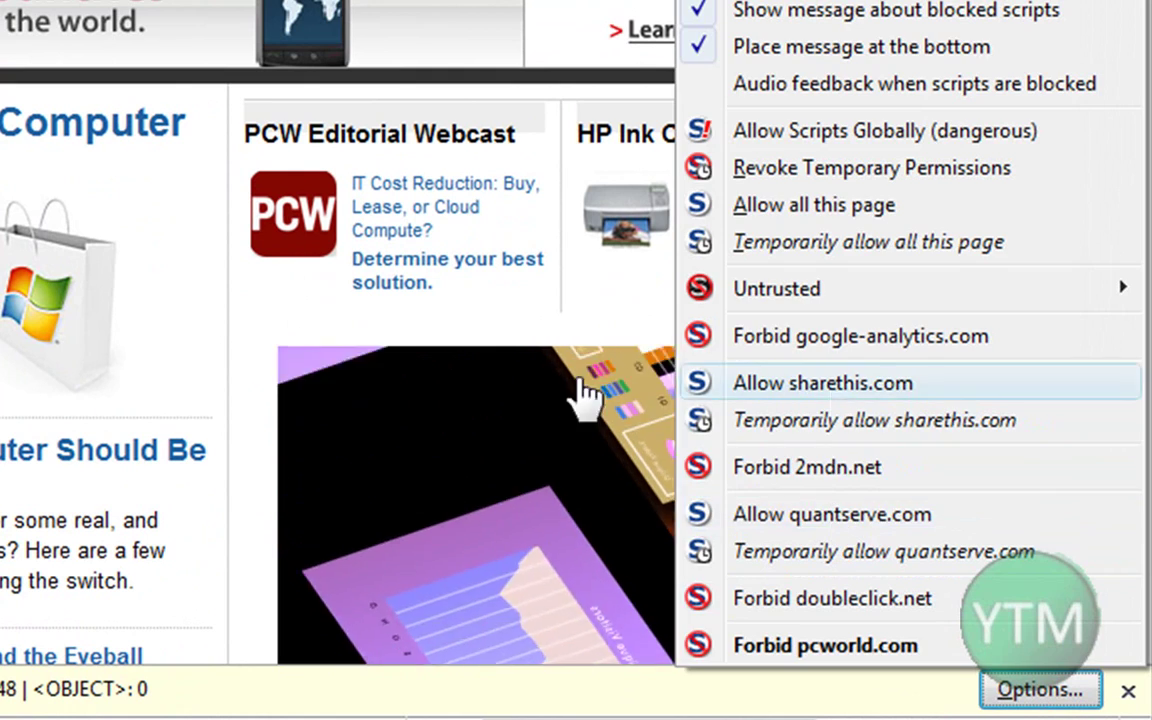
left_click(239, 391)
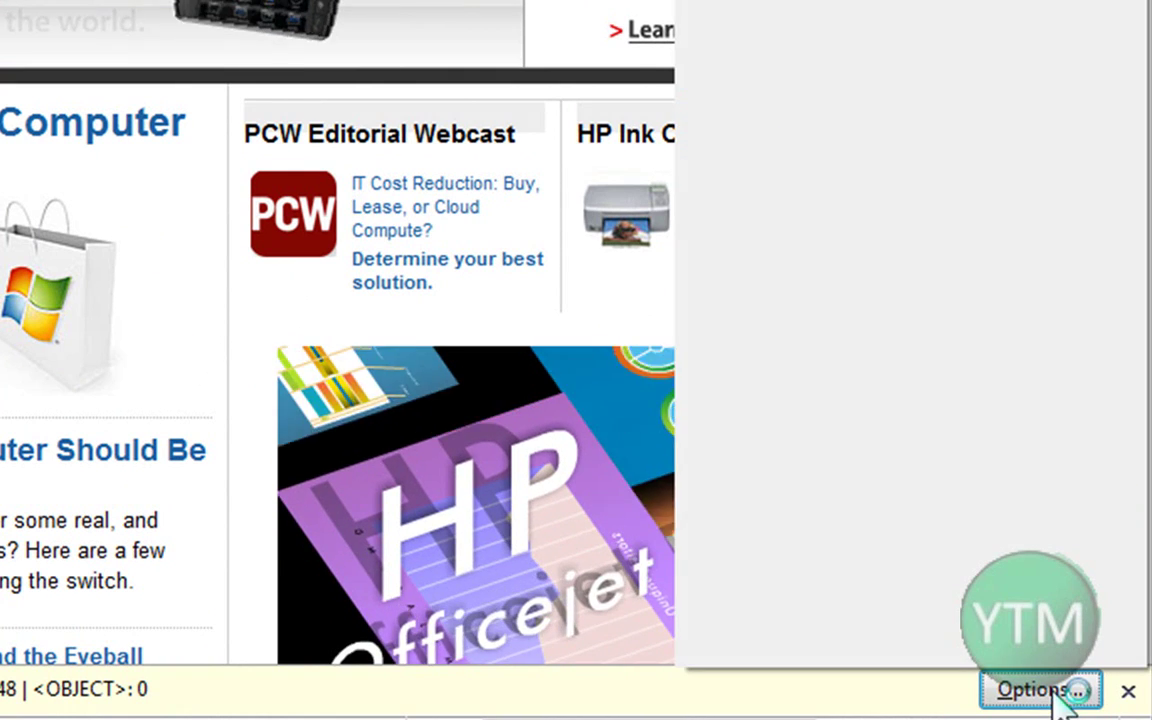
left_click(1062, 689)
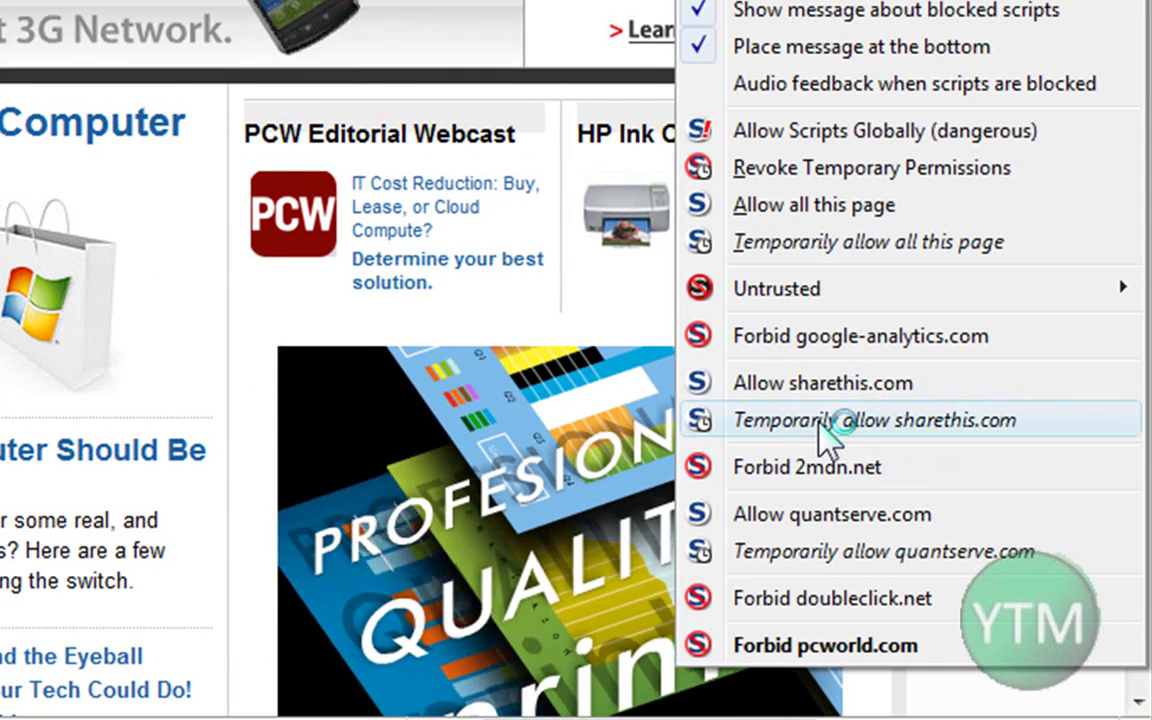
left_click(830, 420)
- Review the Plugins restrictions in the NoScript options without changing them, and the global script permission in the NoScript menu
left_click(1062, 705)
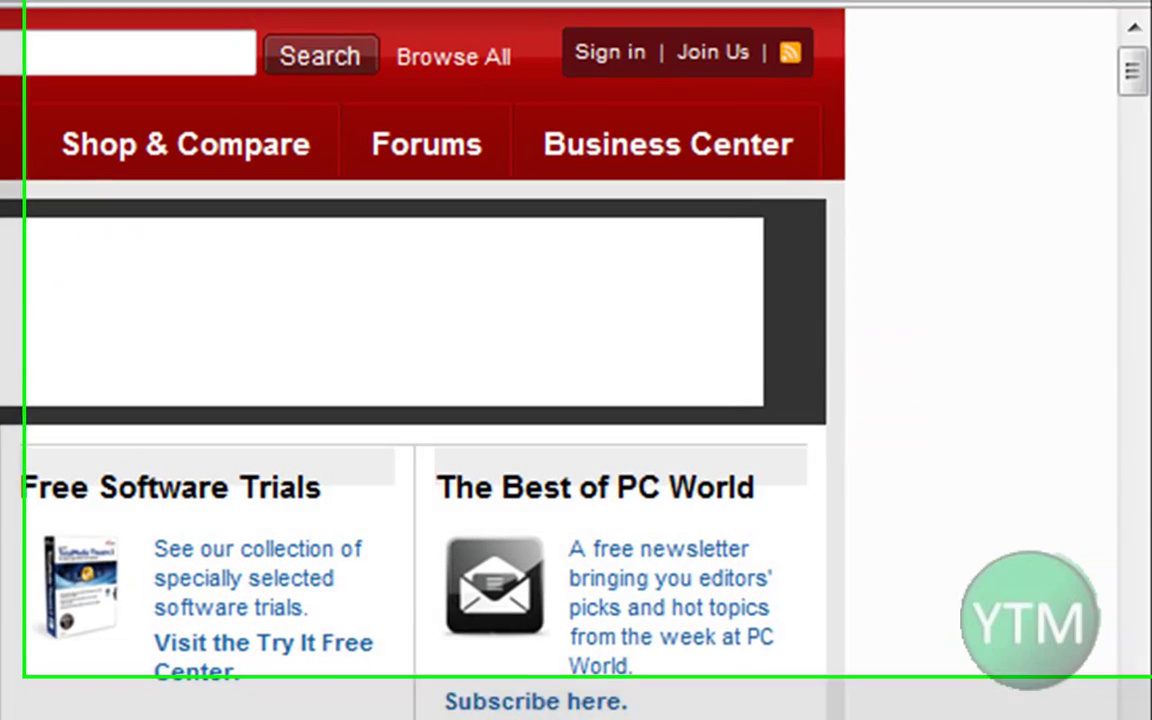
left_click(1062, 705)
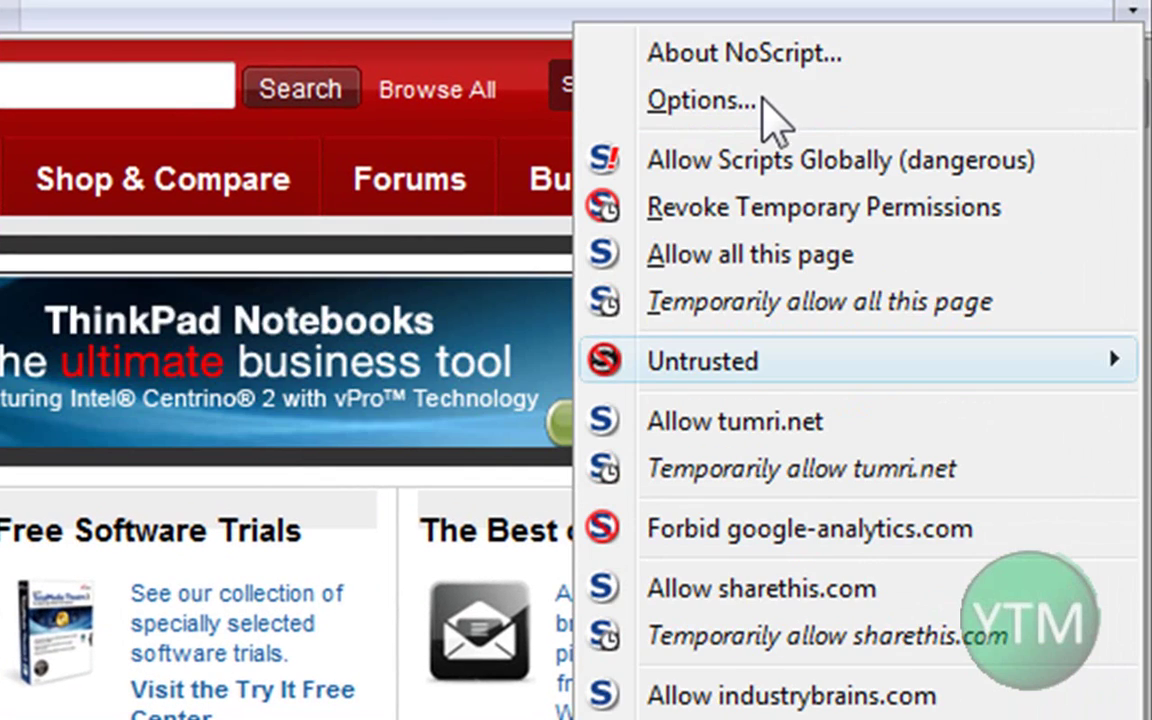
left_click(764, 104)
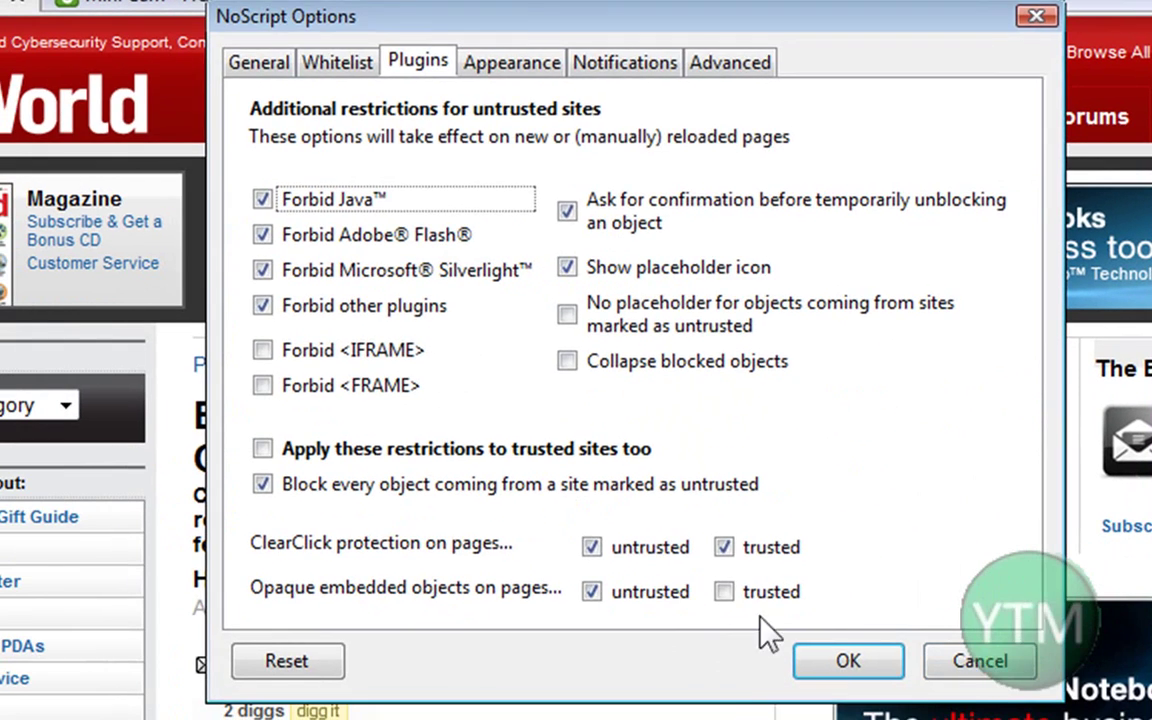
left_click(977, 661)
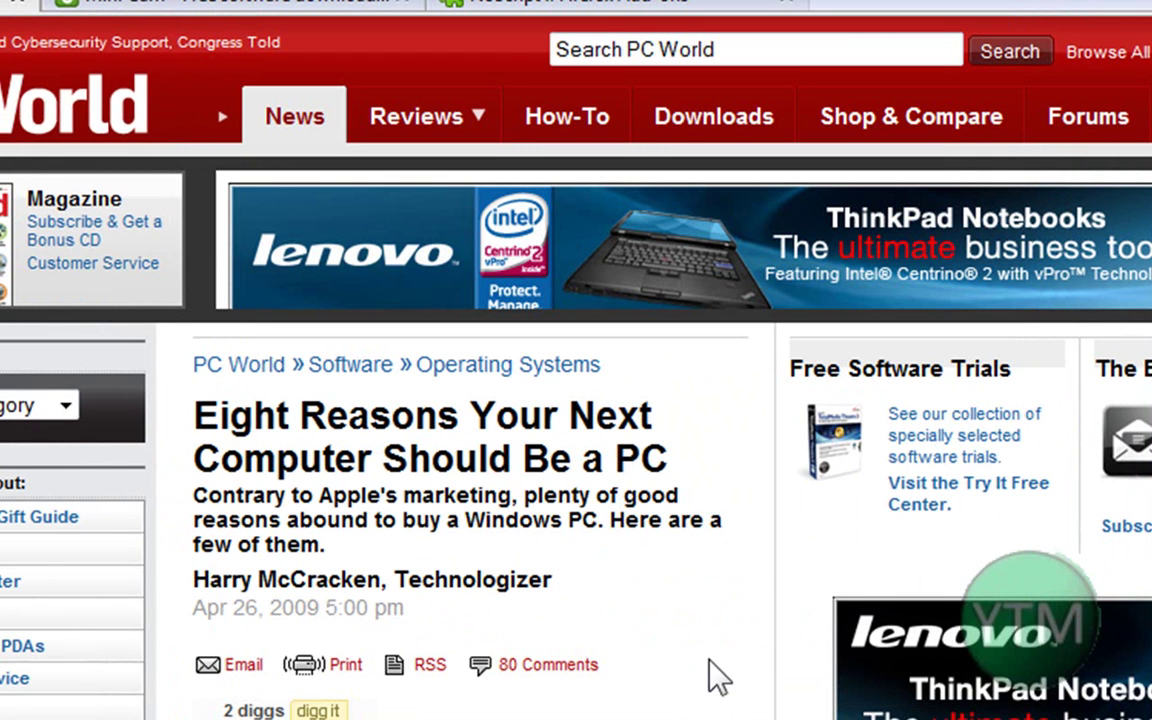
scroll(718, 678, "down", 3)
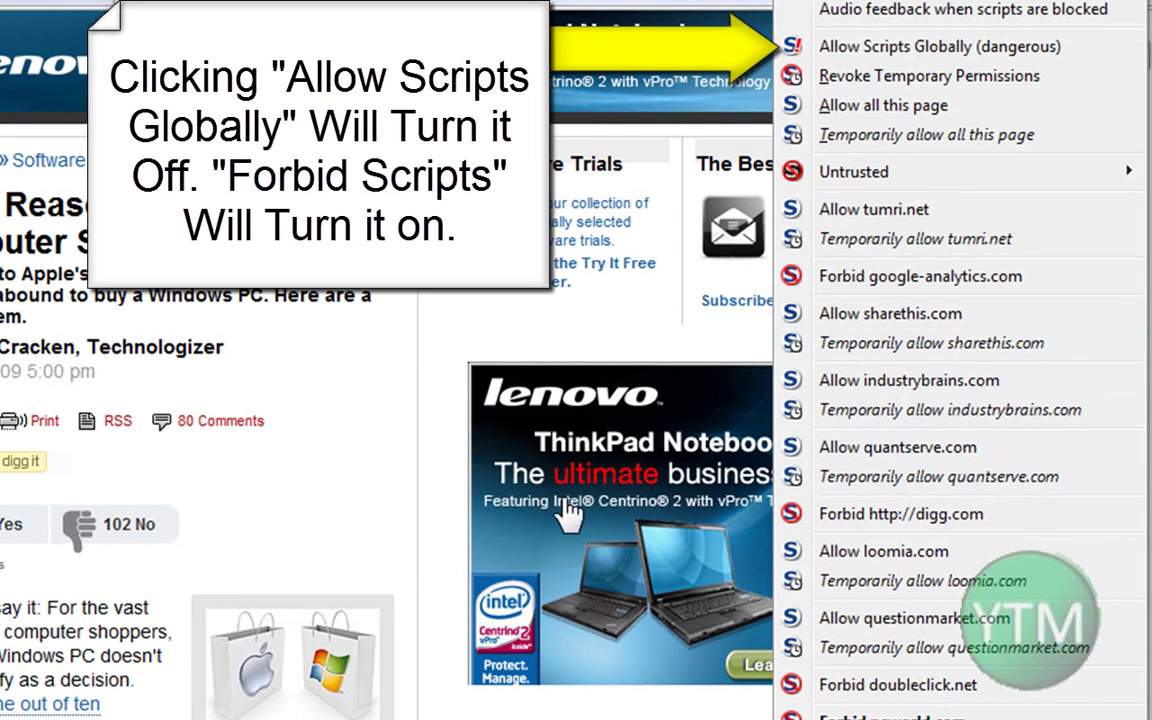
left_click(313, 441)
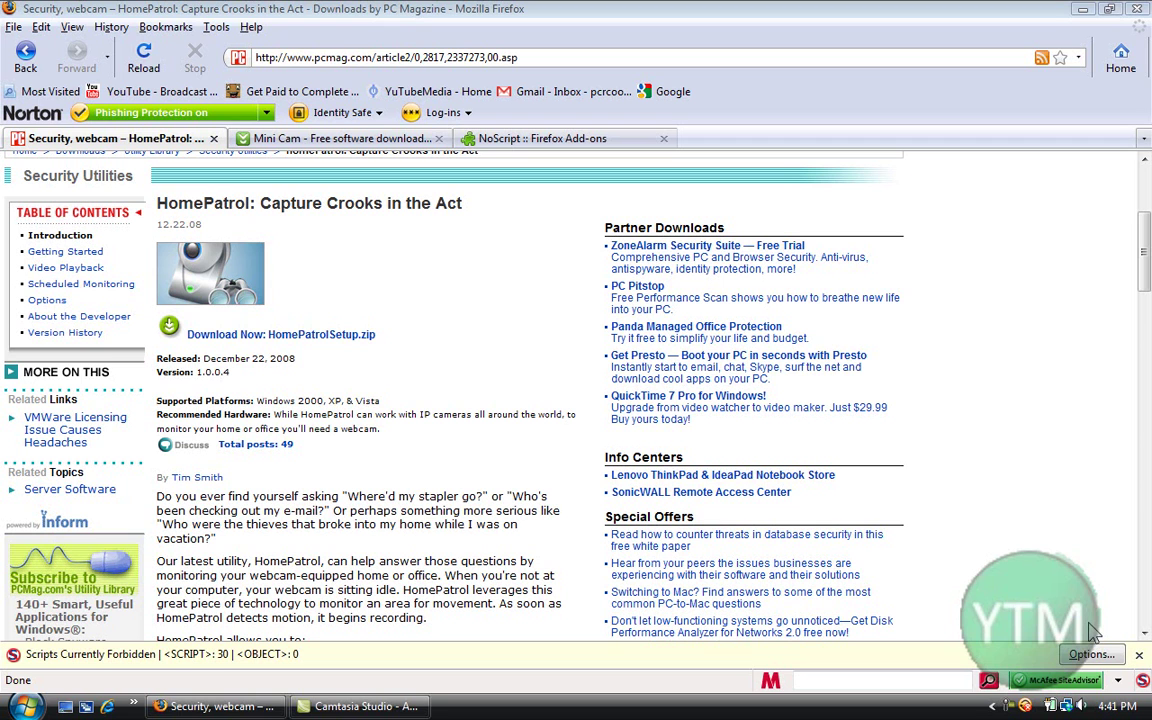
- Review the script permissions NoScript offers for the domains on the PC Magazine HomePatrol page, leaving them as they are
left_click(1090, 654)
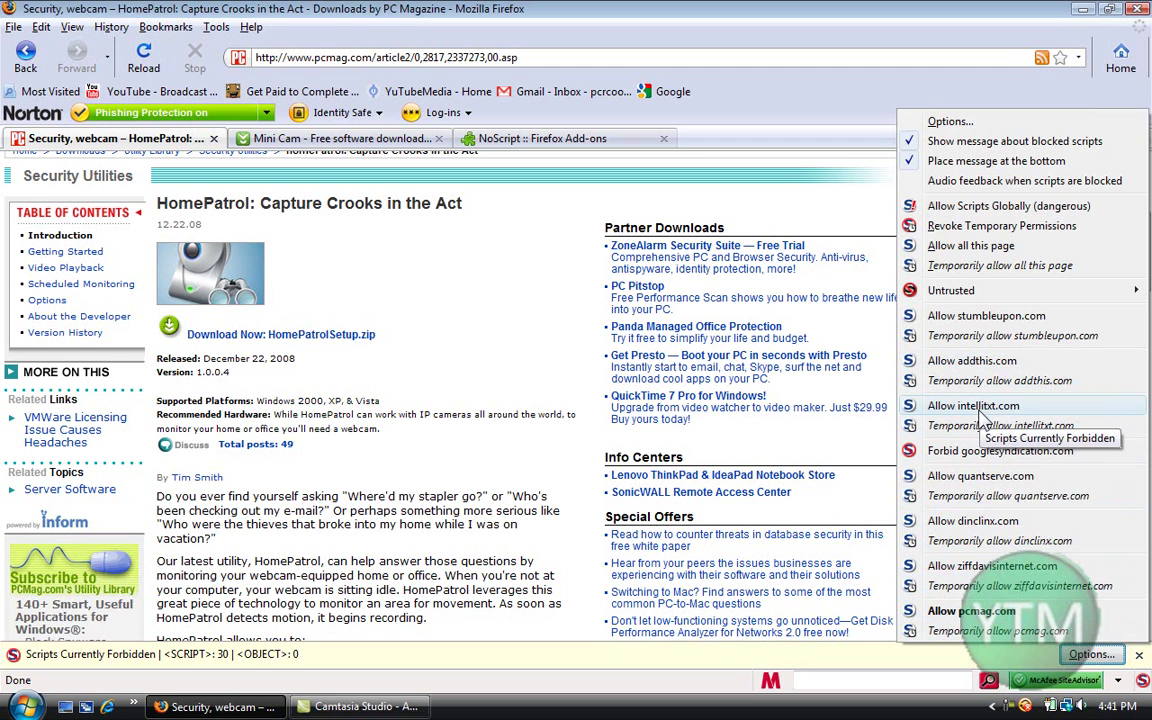
left_click(540, 296)
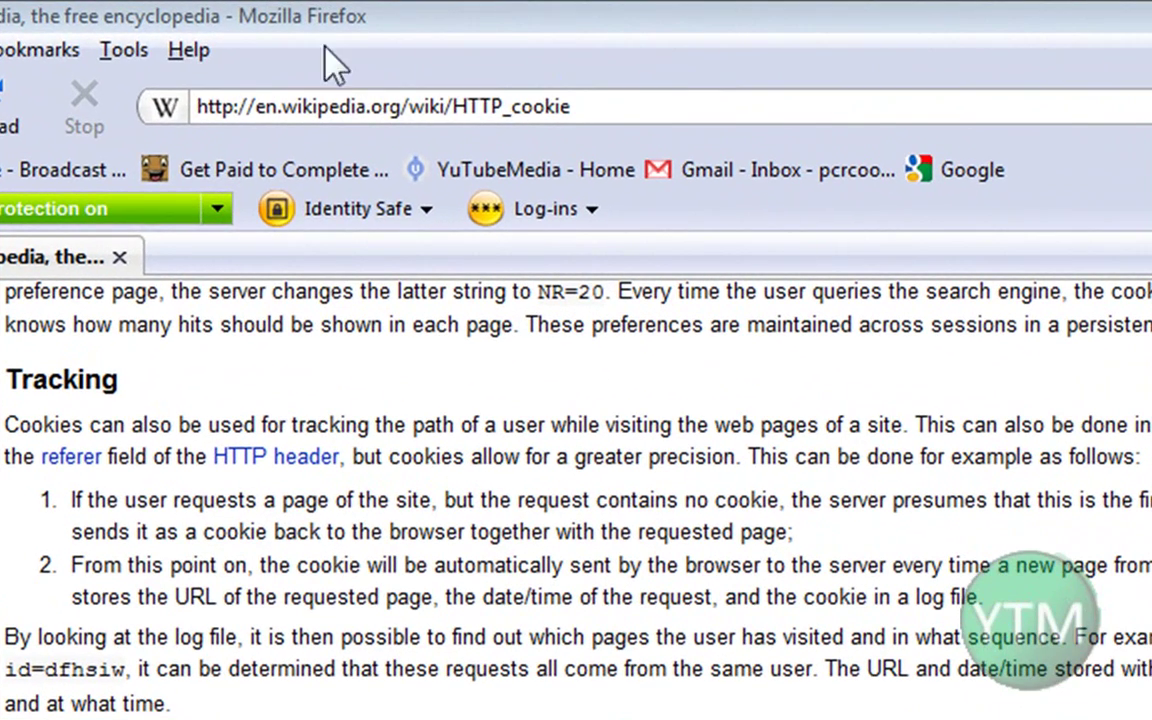
- Turn off acceptance of third-party cookies in the Firefox privacy options and save the change
left_click(125, 50)
left_click(195, 385)
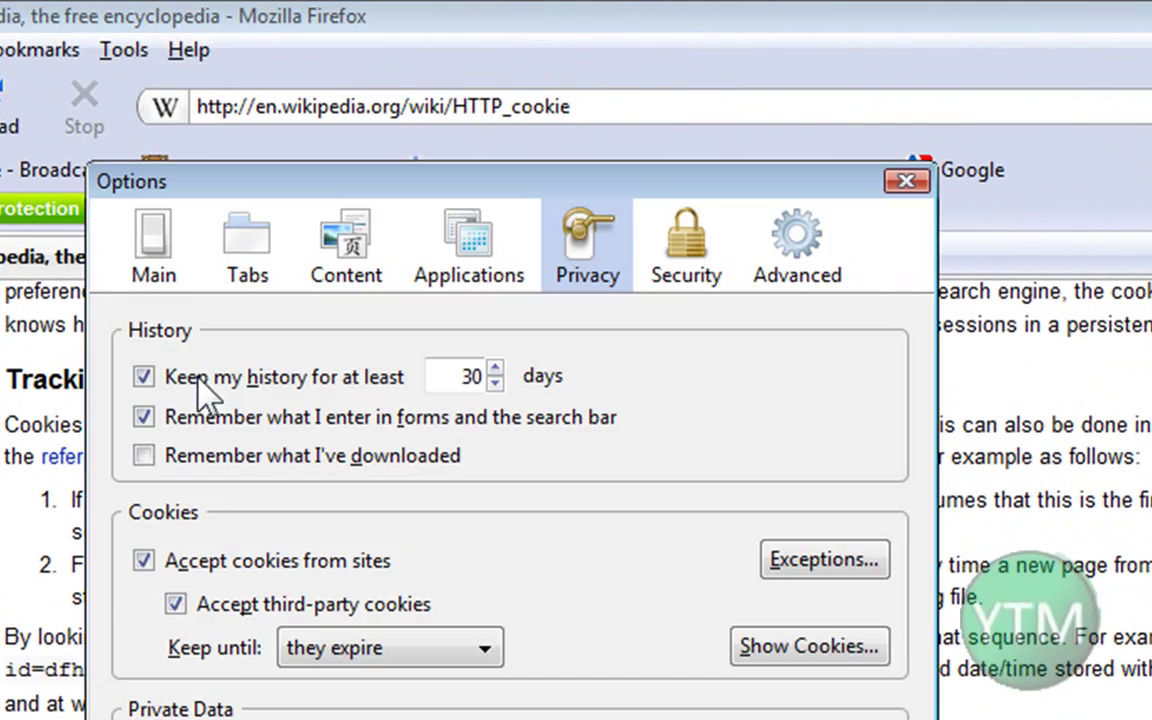
left_click(690, 265)
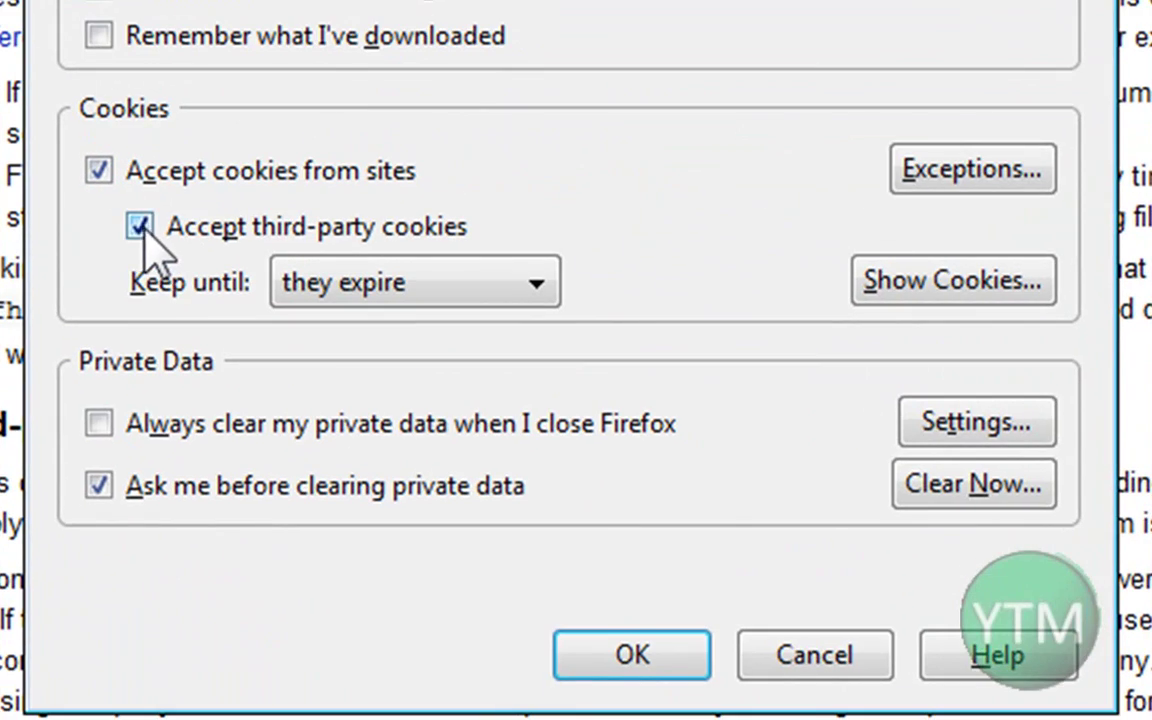
left_click(140, 226)
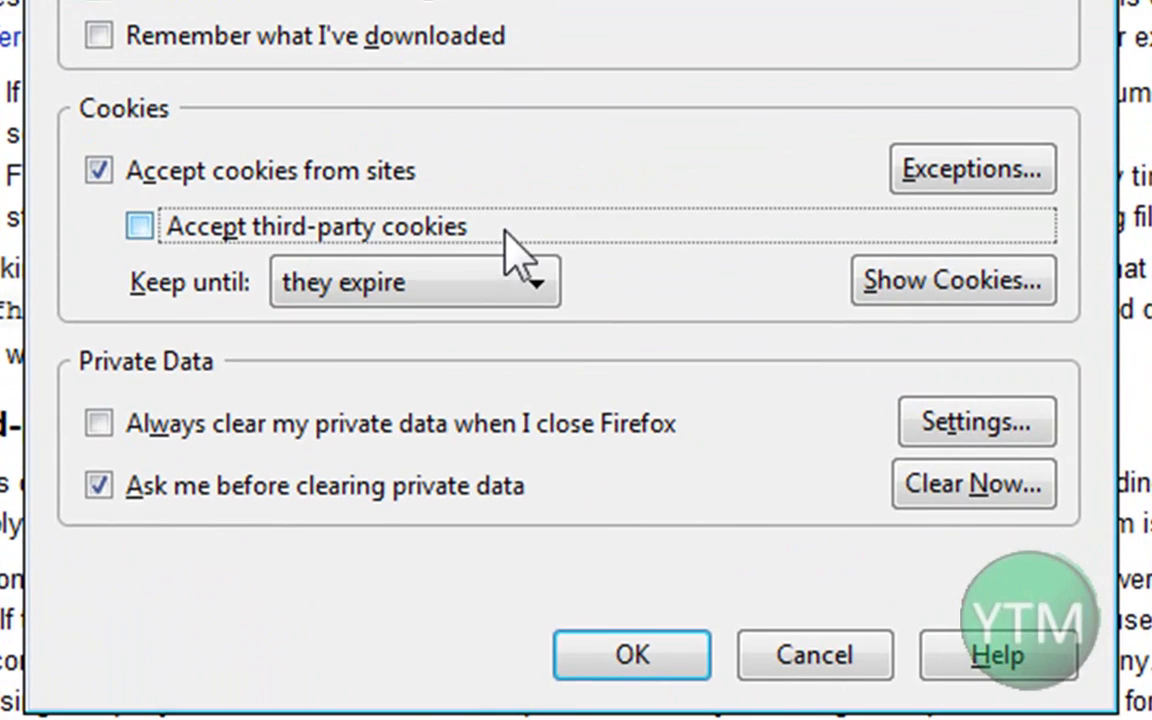
left_click(640, 655)
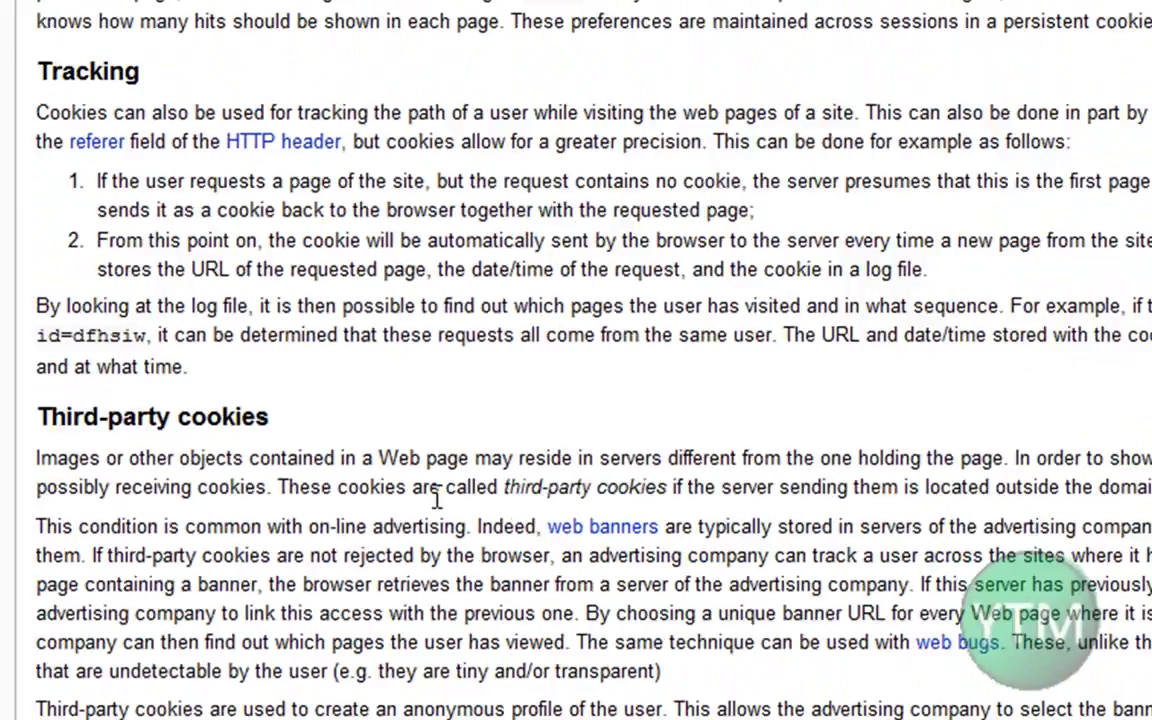